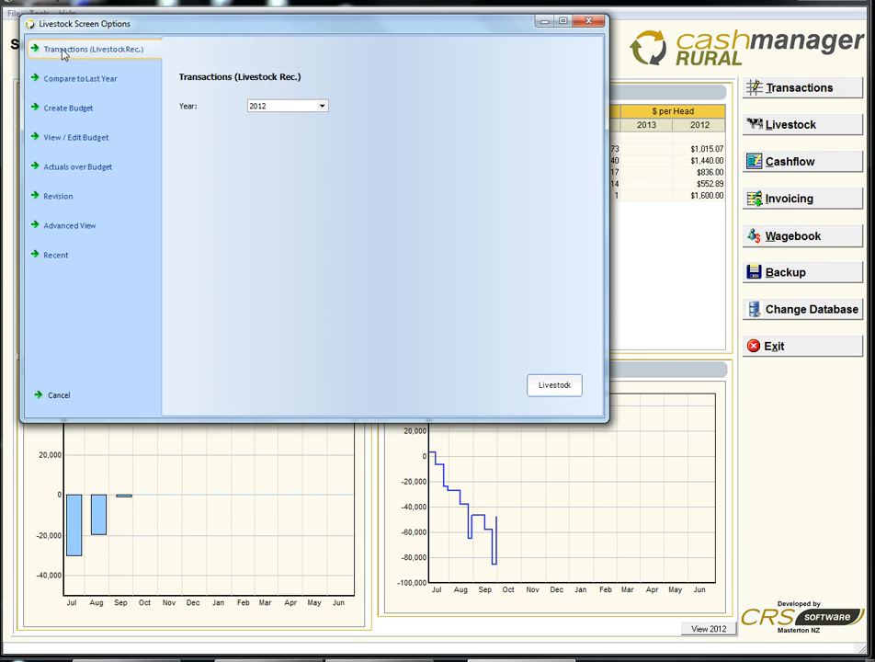
Look through the livestock screen options for last-year comparison, budget creation and editing, actuals over budget, revision, advanced and recent views
left_click(69, 82)
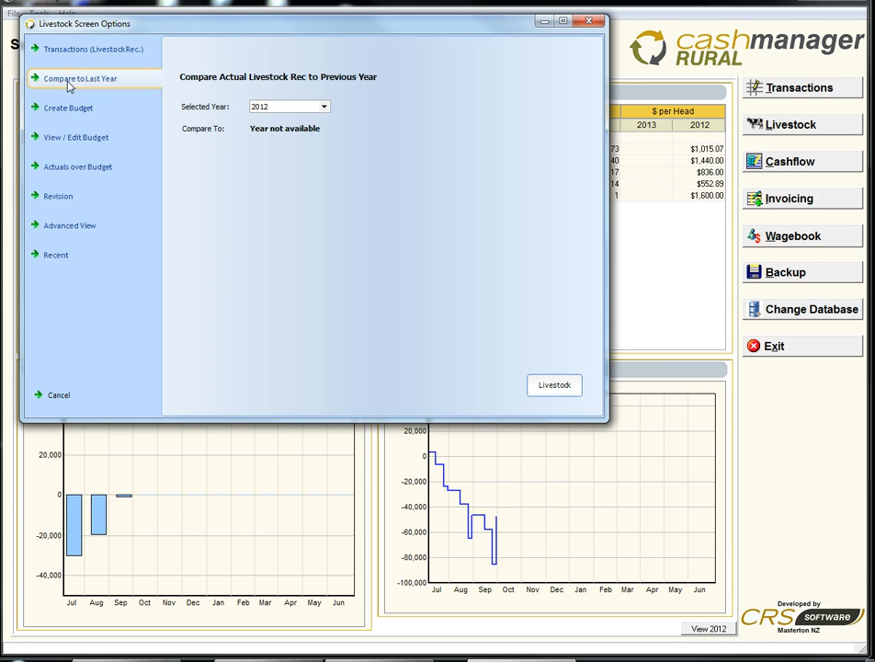
left_click(69, 110)
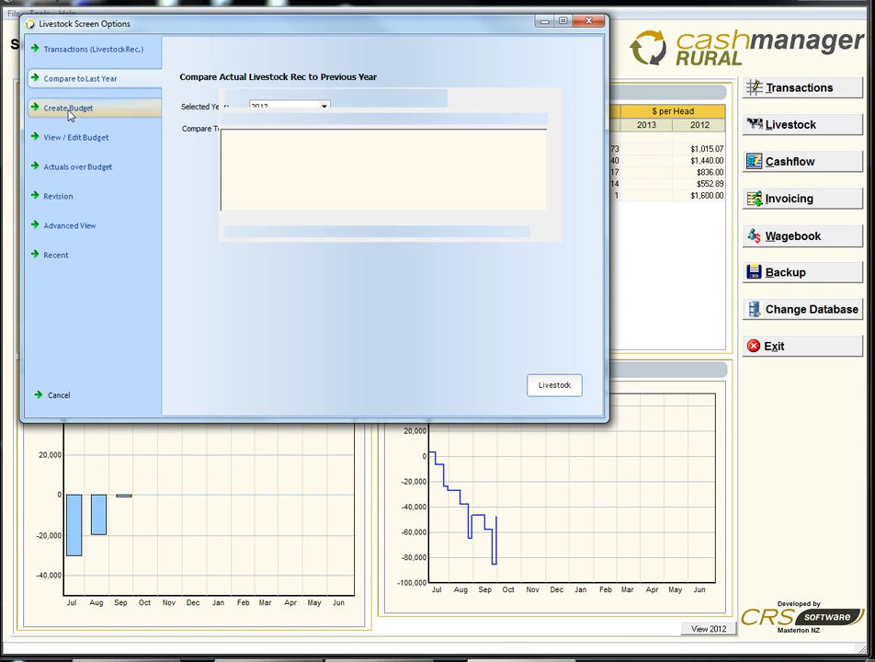
left_click(66, 140)
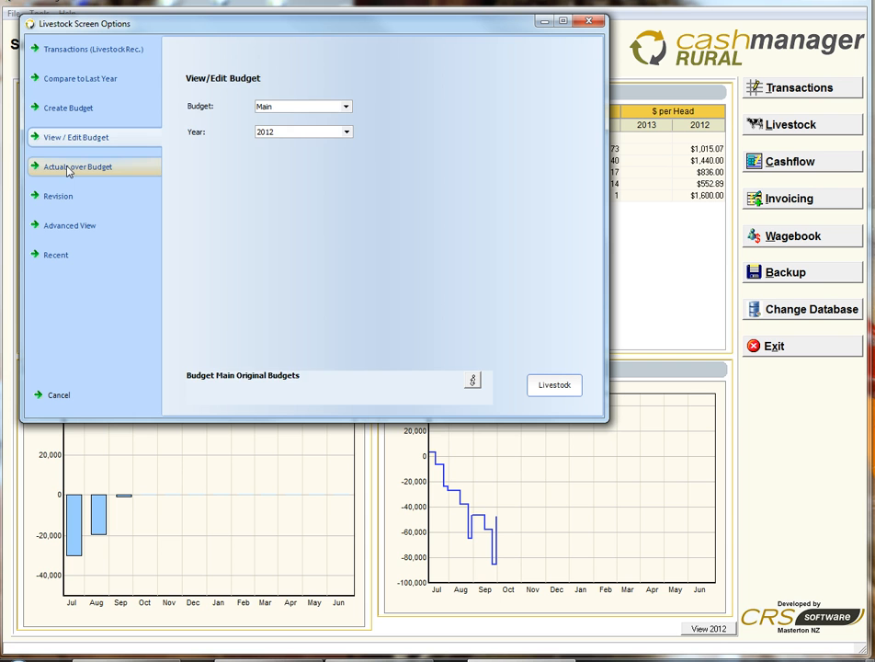
left_click(67, 168)
left_click(58, 198)
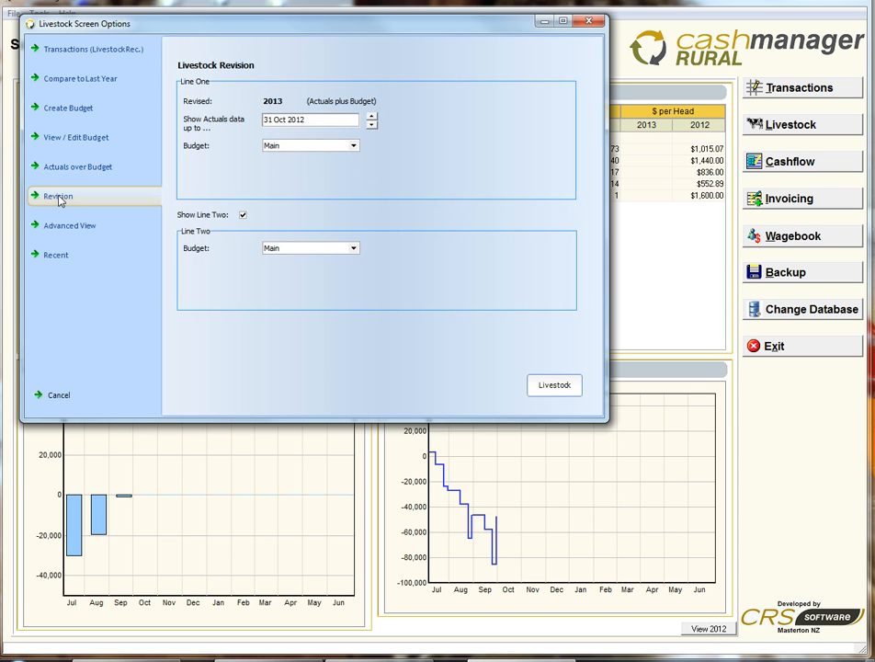
left_click(57, 225)
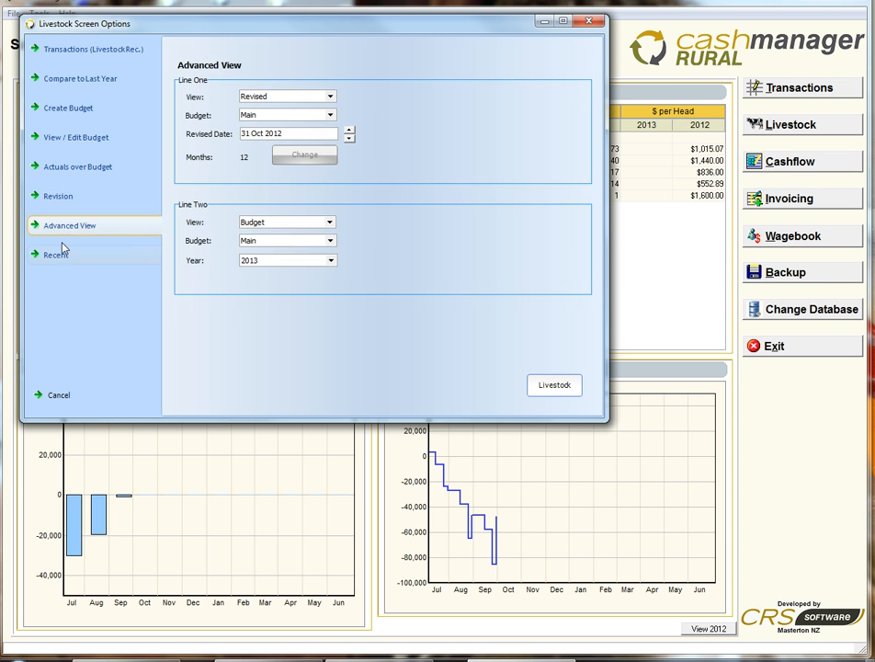
left_click(58, 256)
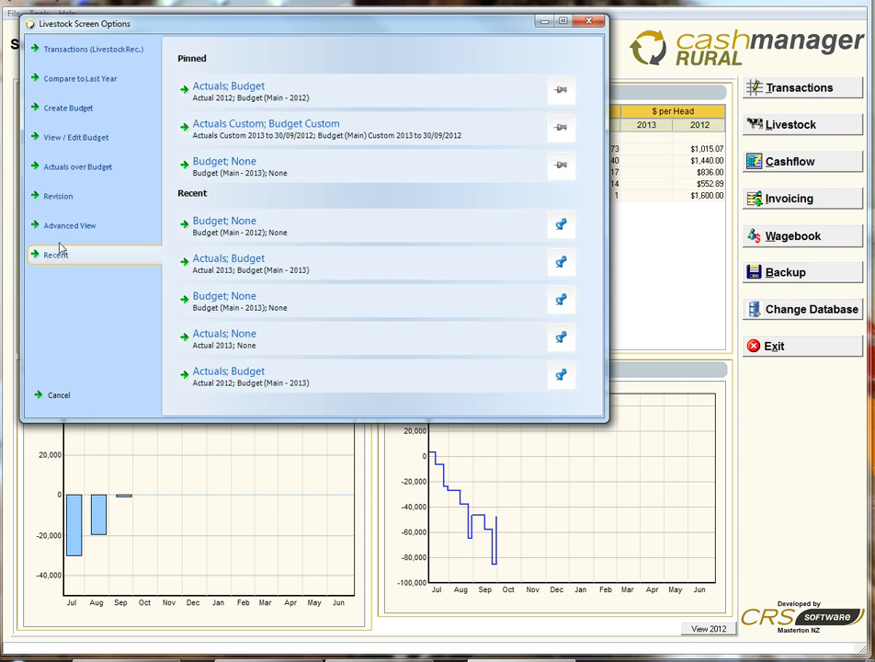
Open the Transactions (Livestock Rec.) view for the year 2012
left_click(69, 51)
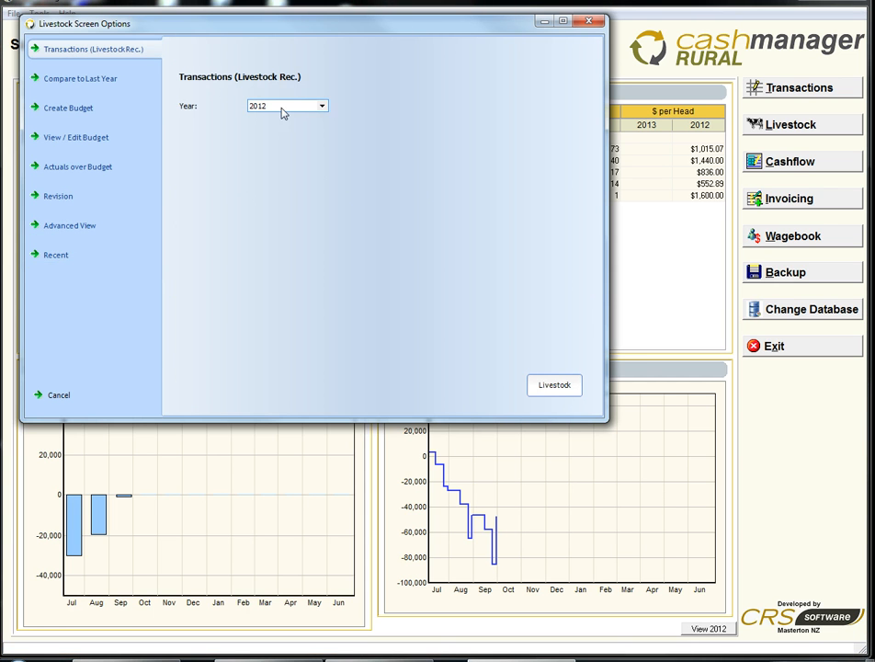
left_click(321, 106)
left_click(310, 119)
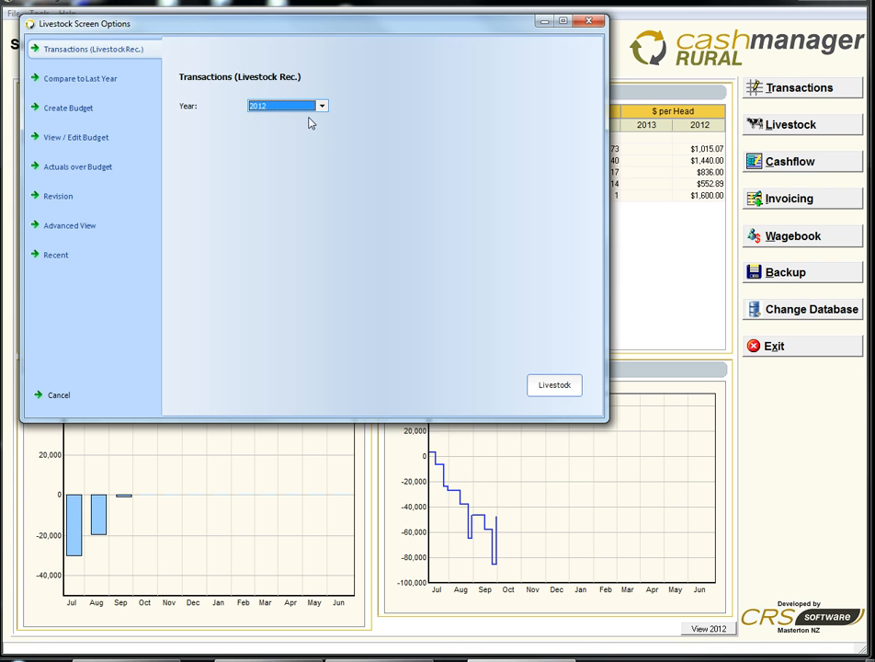
left_click(554, 386)
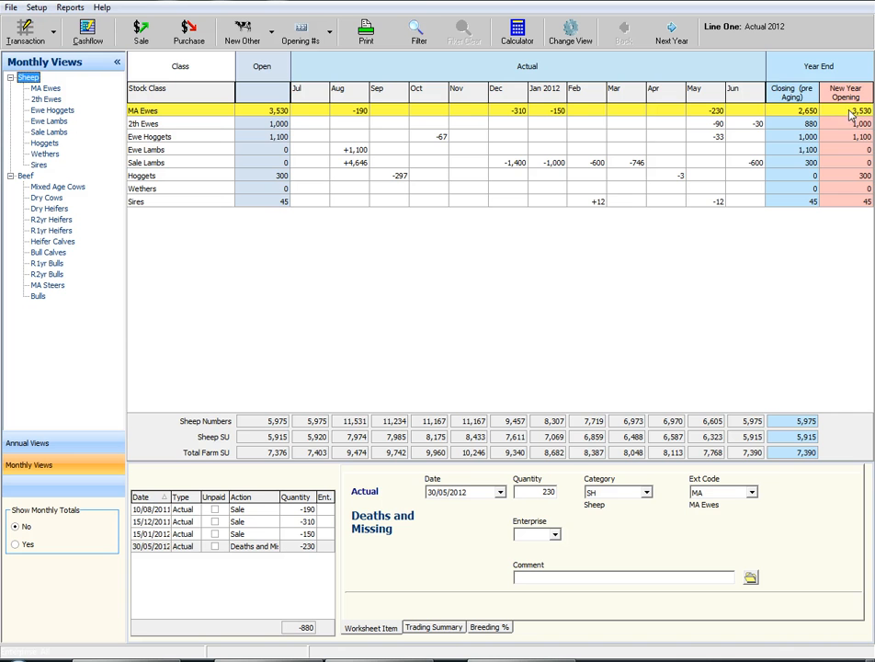
Add the Sales Total and Purchases Total columns to the year-end section of the sheep reconciliation
left_click(810, 96)
right_click(809, 95)
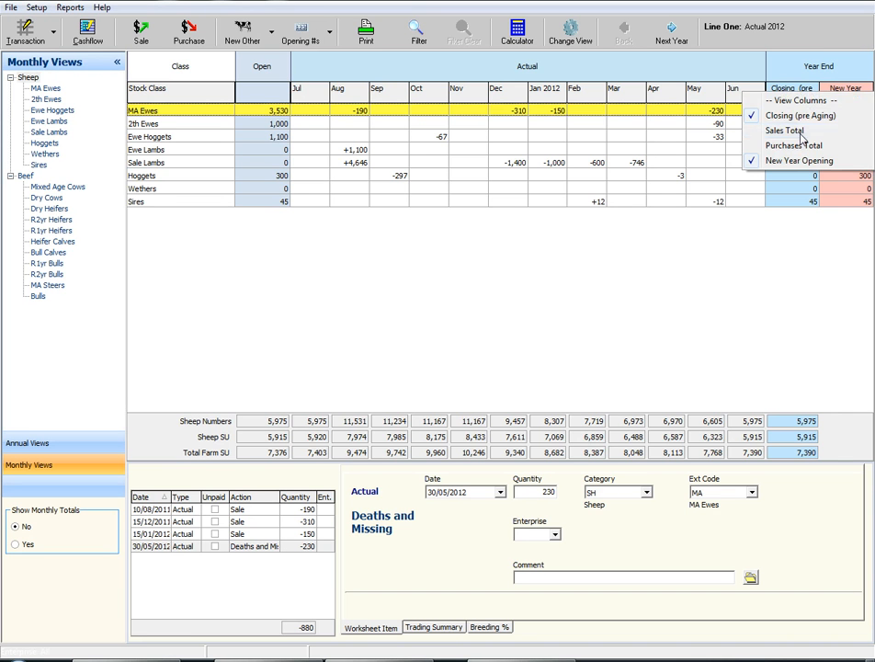
left_click(801, 136)
right_click(798, 96)
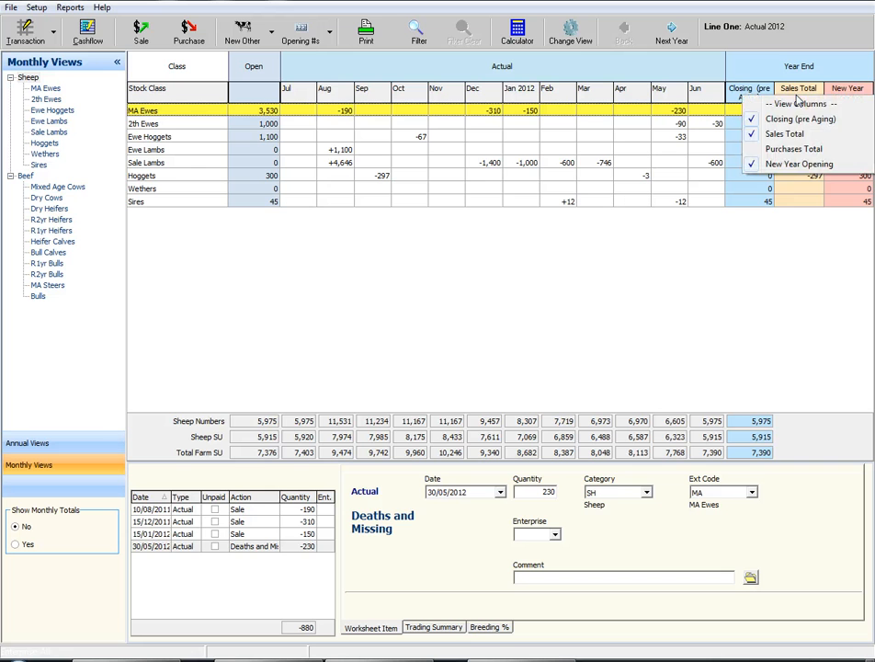
left_click(797, 149)
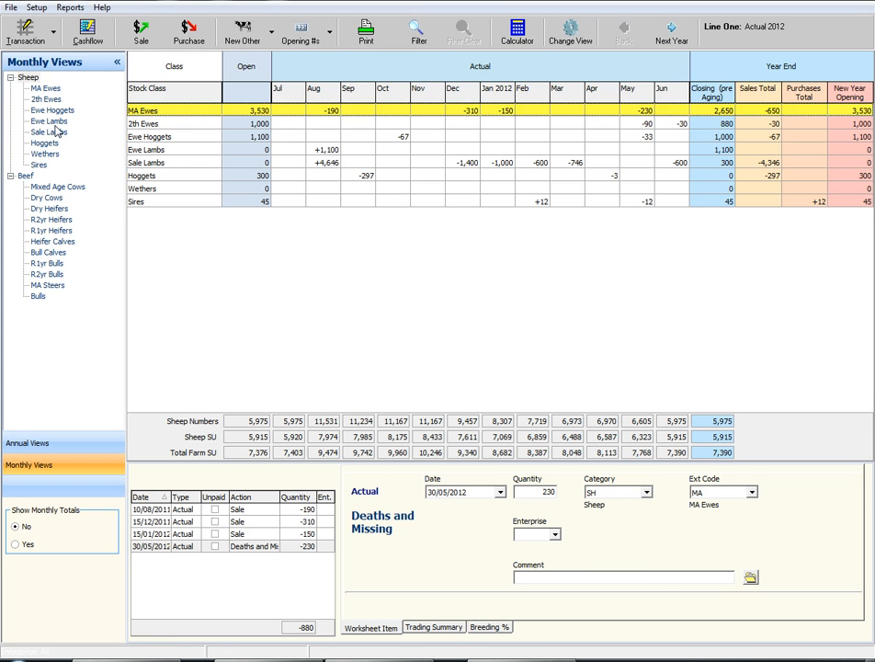
Open the MA Ewes monthly view and examine the details of each of its three sale transactions
left_click(31, 79)
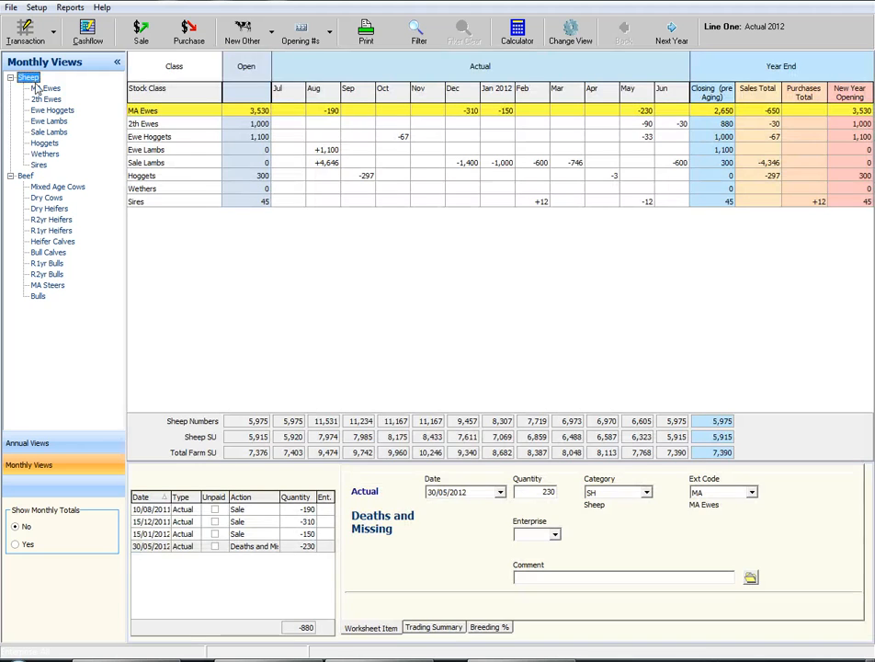
left_click(43, 89)
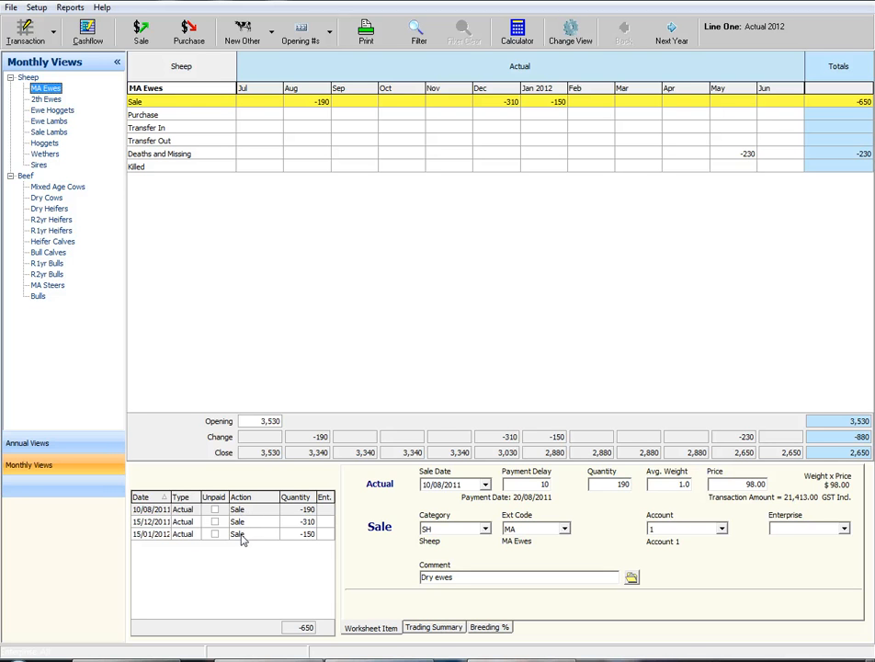
left_click(246, 512)
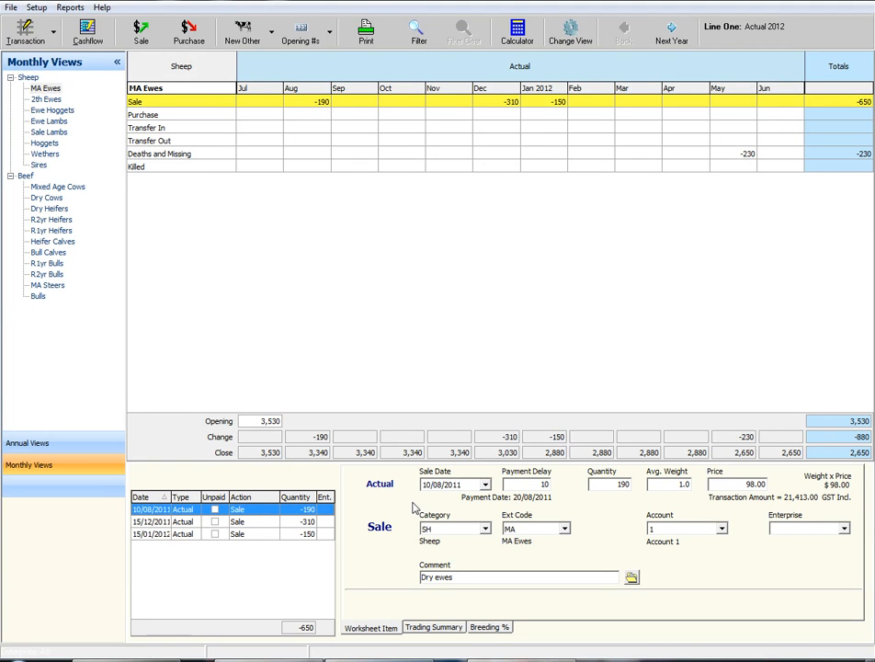
left_click(262, 523)
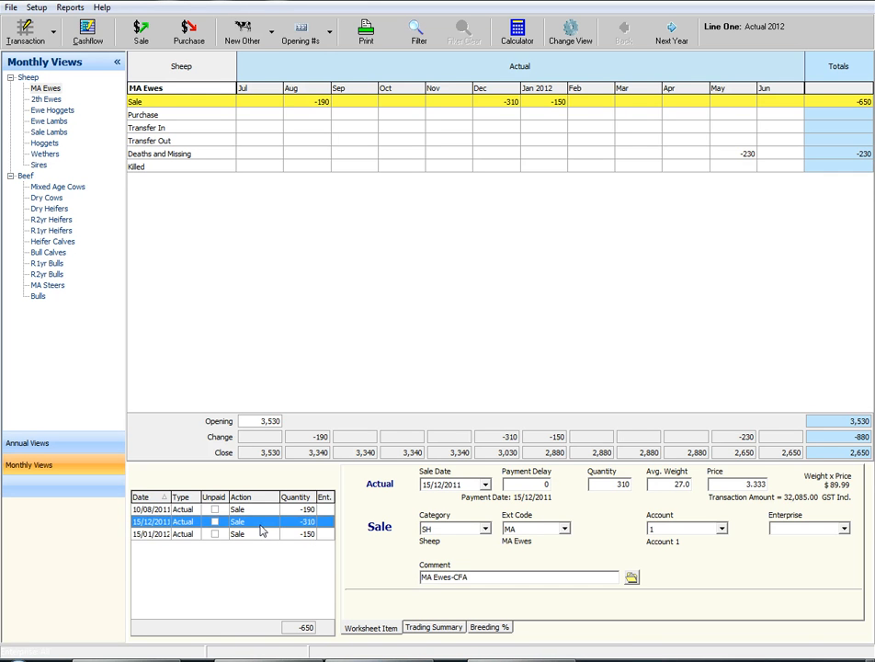
left_click(262, 536)
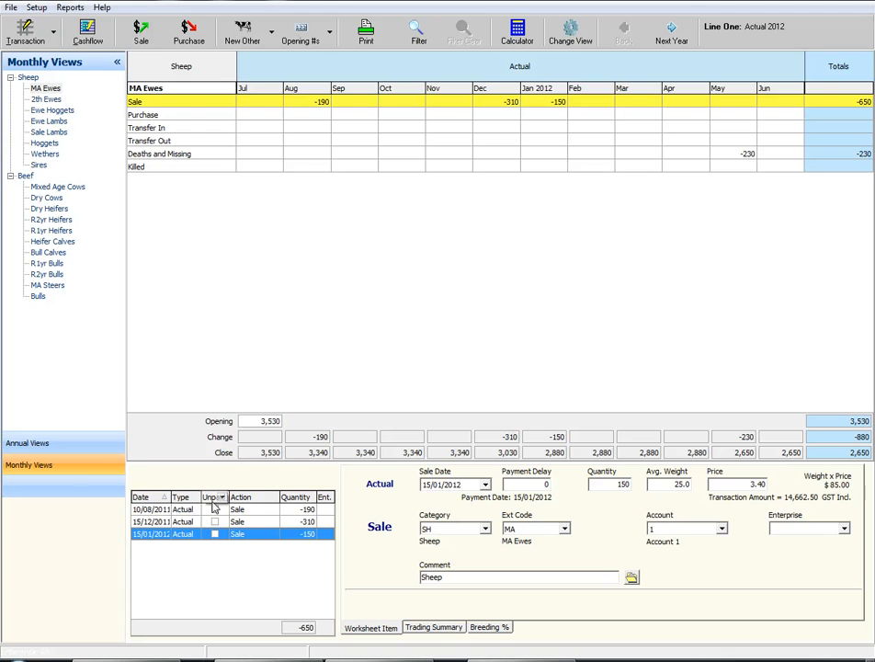
Return to the overall Sheep view, show the monthly totals for every stock class and hide them again
left_click(28, 77)
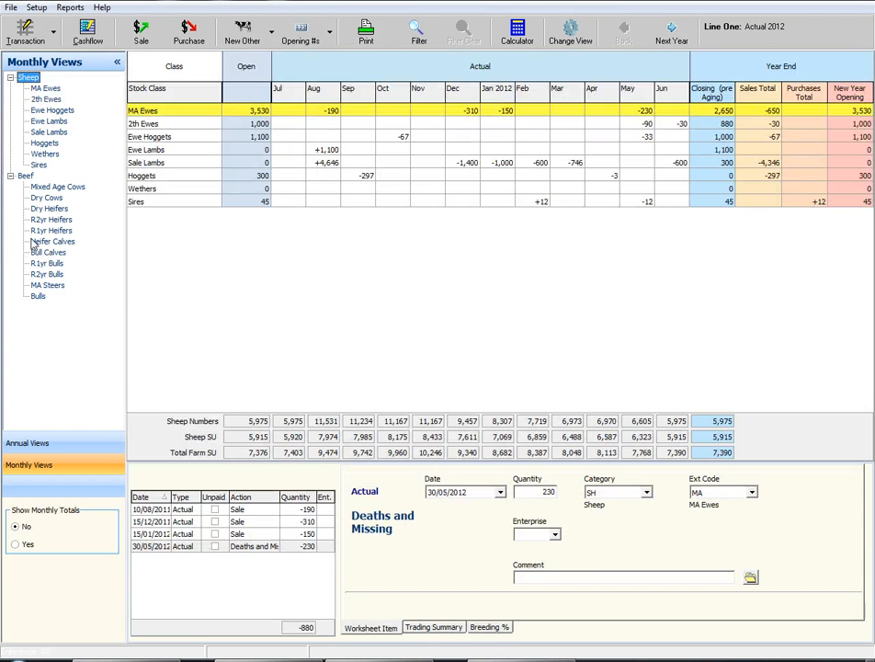
left_click(17, 544)
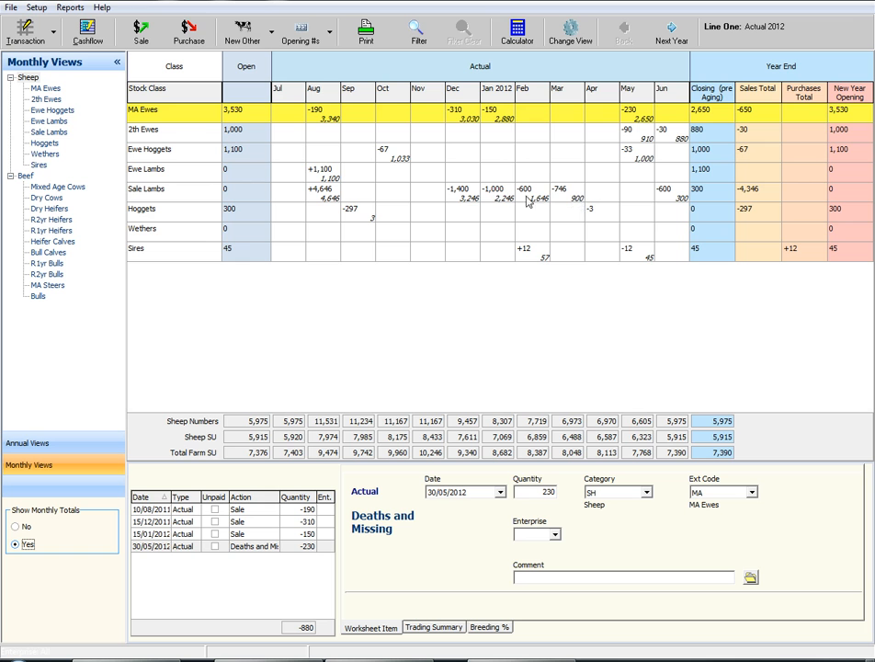
left_click(15, 528)
left_click(28, 78)
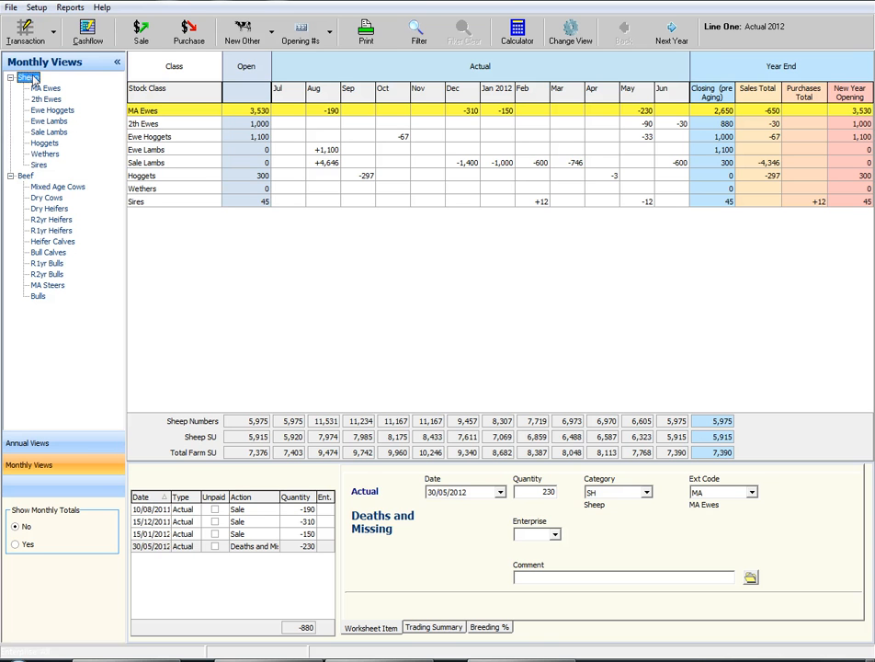
Examine the transactions behind the Sires row and the September movement in the Hoggets row
left_click(147, 203)
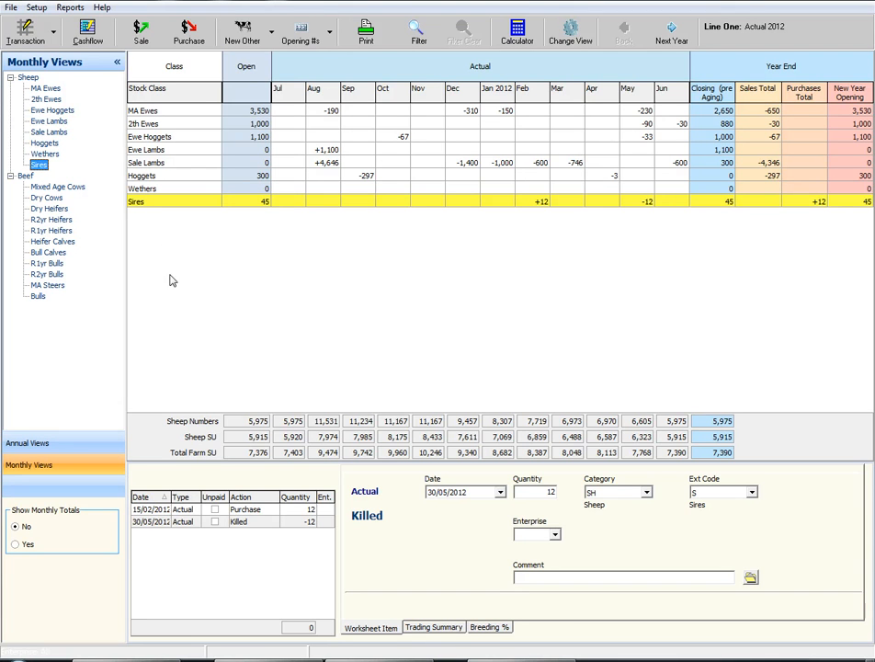
left_click(198, 176)
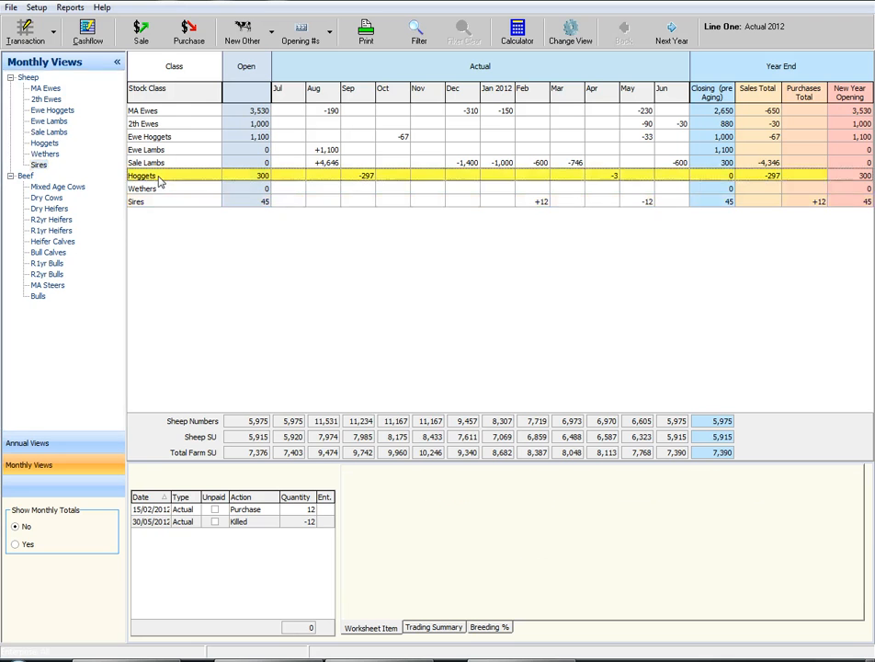
left_click(365, 176)
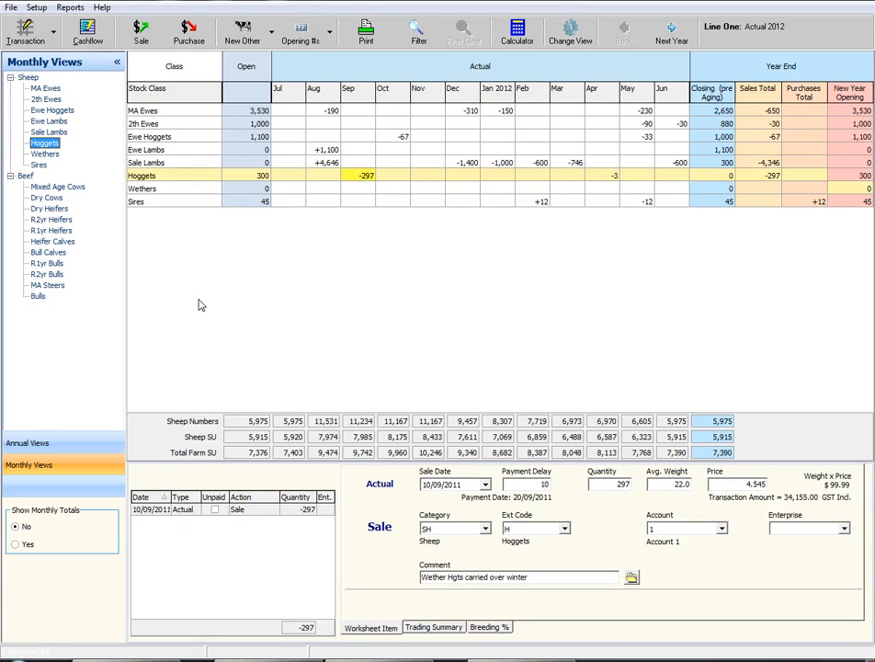
Examine both December sales of Sale Lambs, opening the 10/12/2011 sale for editing and closing it without changes
left_click(161, 164)
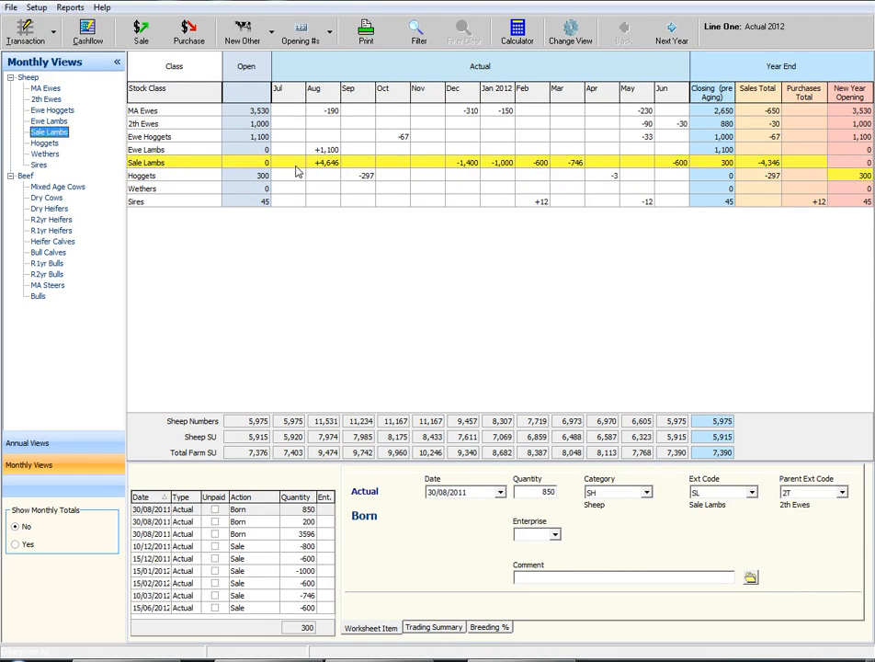
left_click(467, 165)
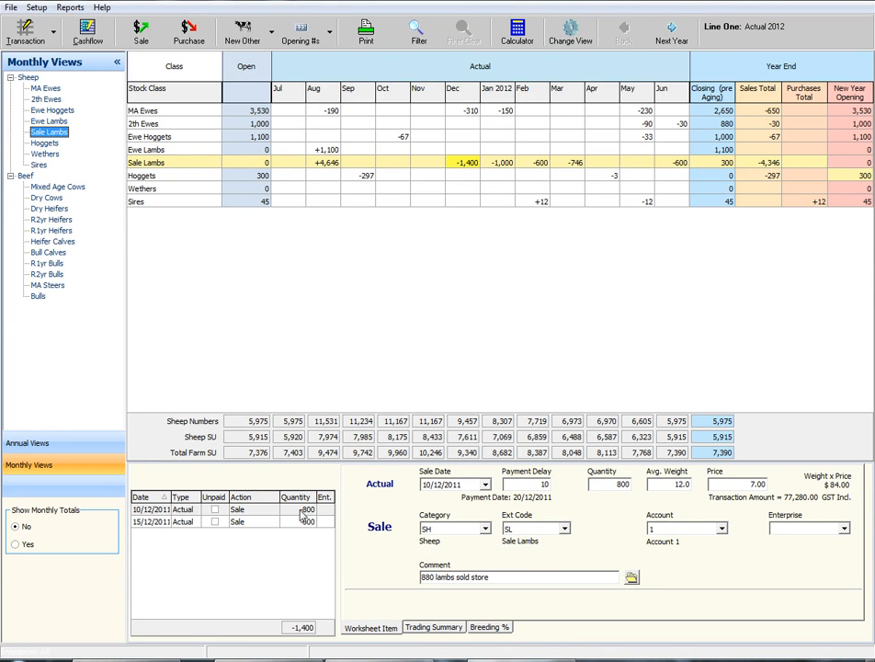
left_click(306, 509)
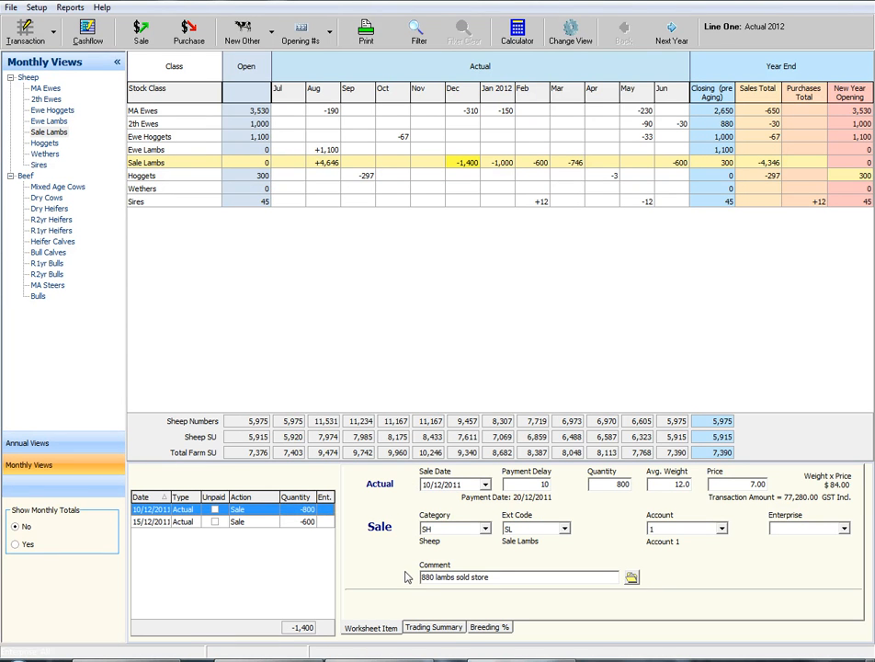
left_click(306, 521)
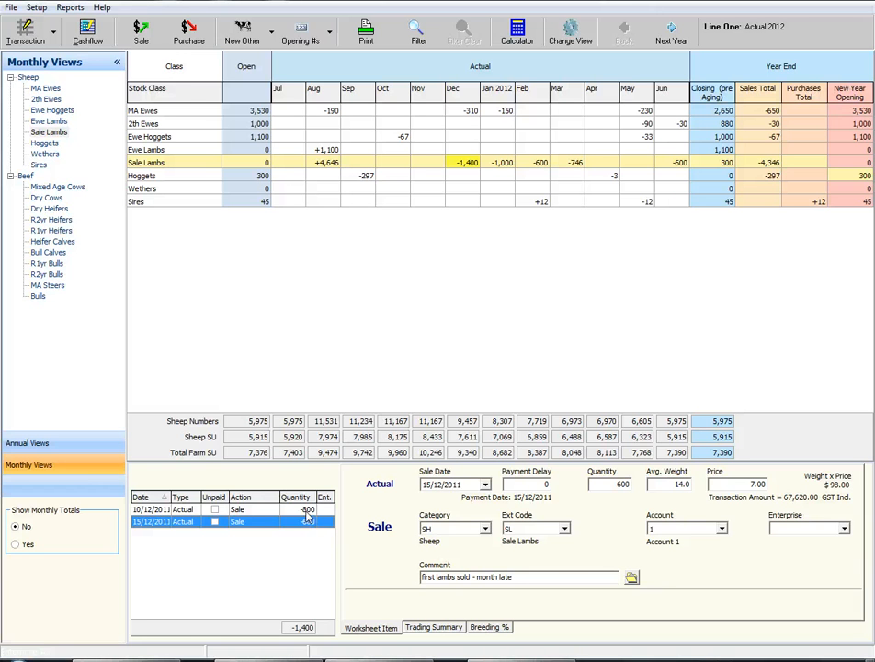
double_click(306, 512)
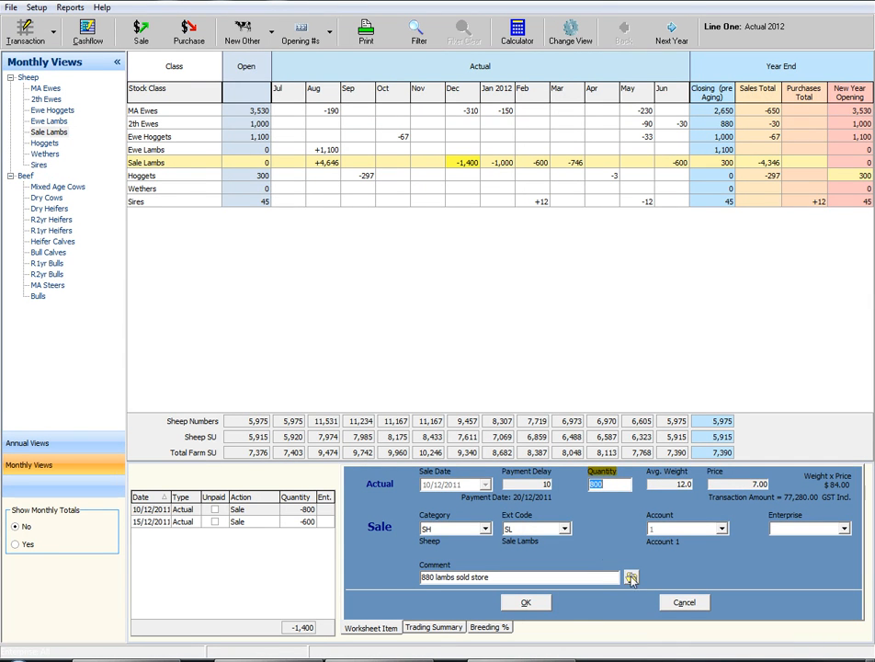
left_click(672, 604)
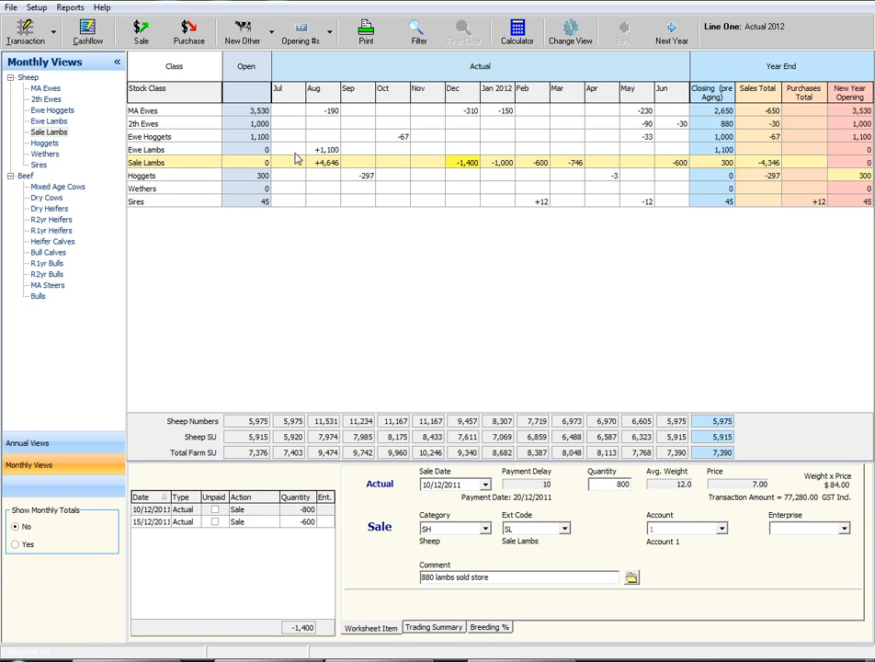
Review the opening numbers for the SH stock category and close the list
left_click(307, 41)
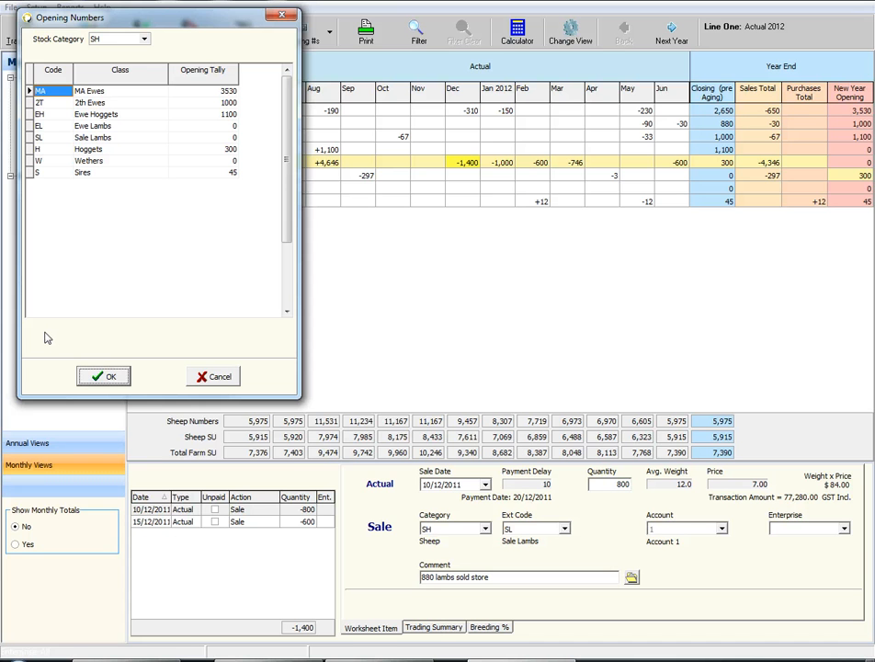
left_click(92, 376)
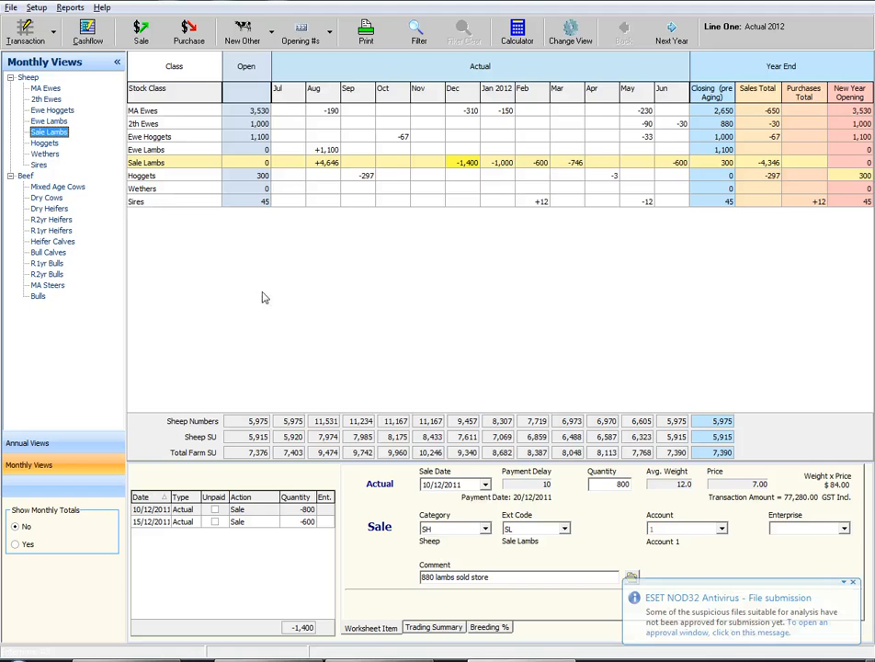
Enter 50 births in July in the Ewe Lambs monthly view
left_click(54, 121)
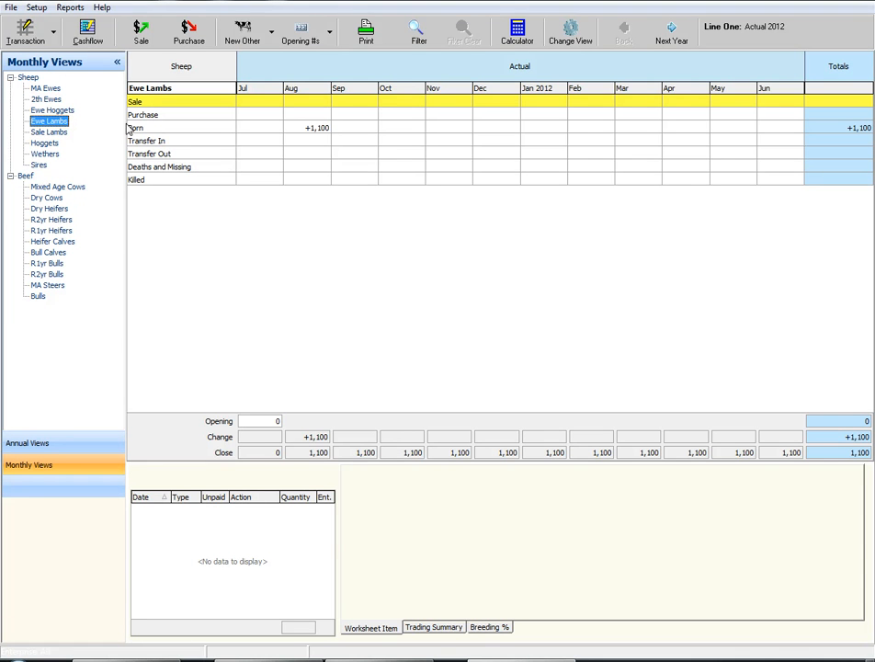
left_click(253, 128)
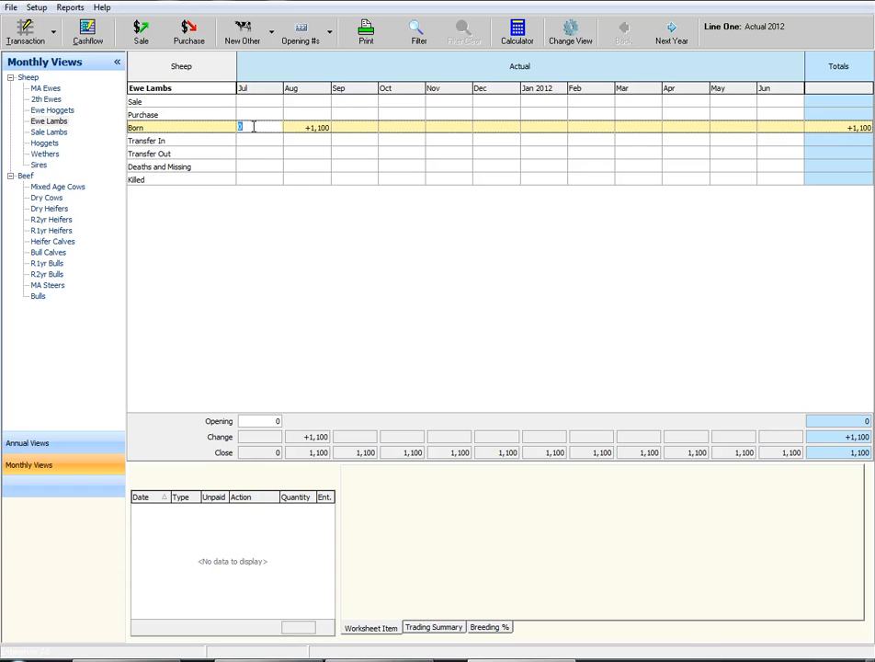
type("50")
Examine the August births of Ewe Lambs, opening a 30/08/2011 entry for editing and closing it without changes
left_click(321, 128)
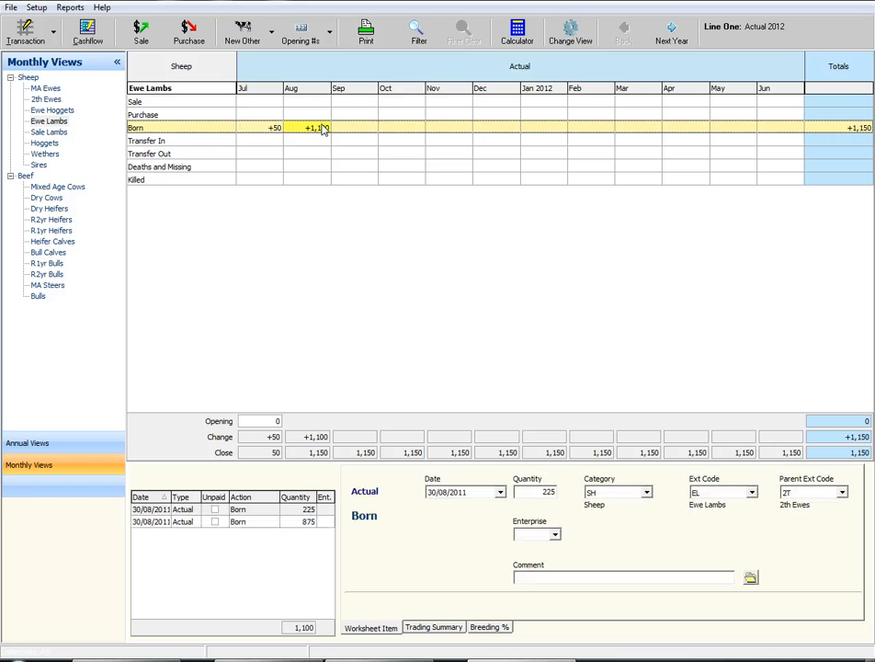
double_click(310, 521)
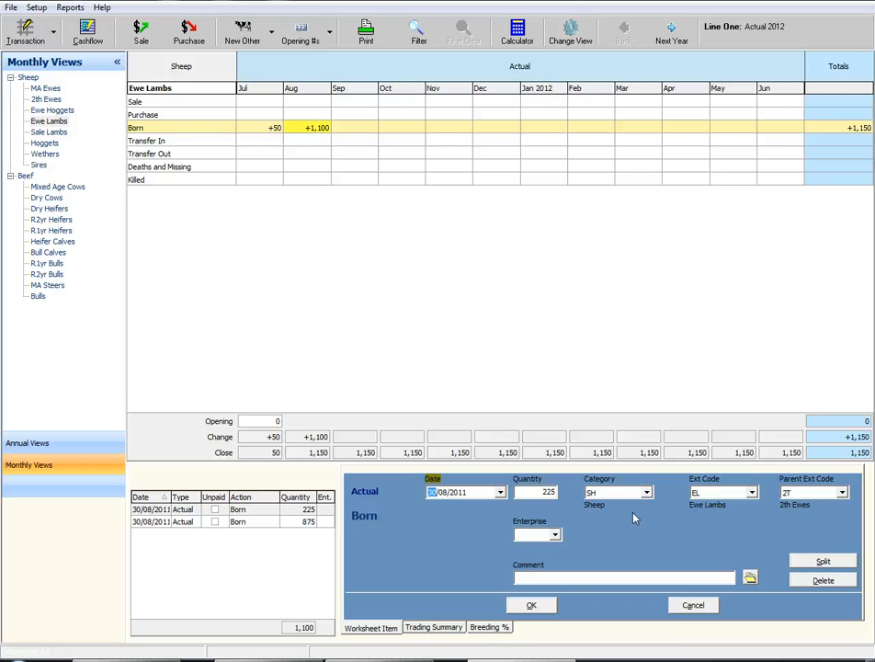
left_click(689, 608)
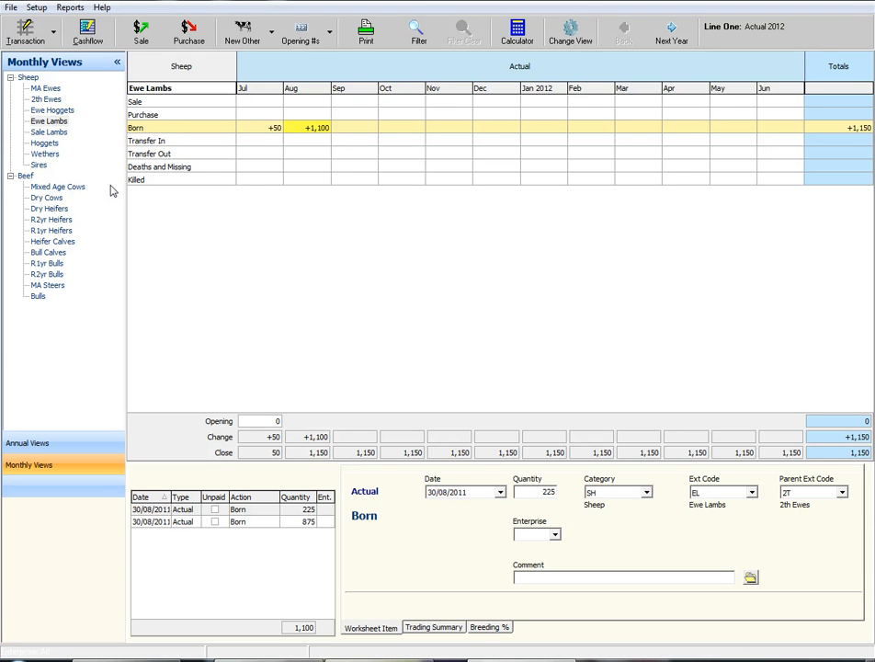
Enter 1 death in September in the Deaths and Missing row of the MA Ewes monthly view
left_click(46, 90)
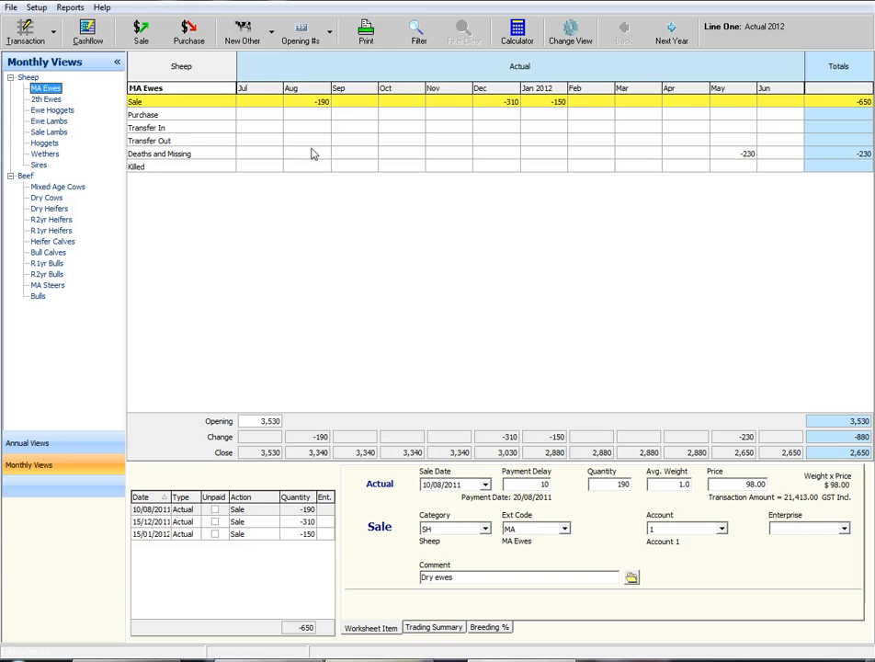
left_click(355, 154)
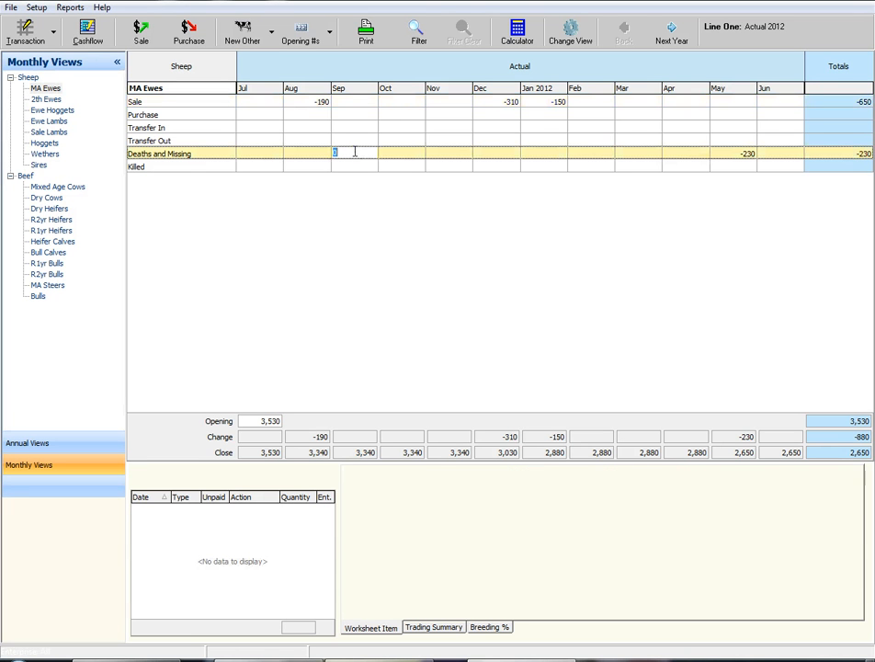
type("1")
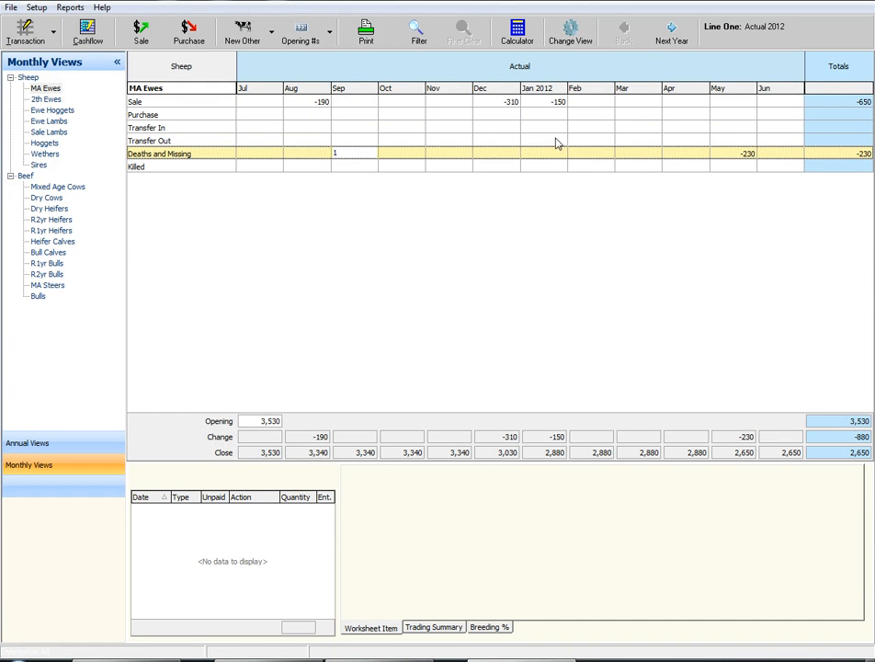
Examine the May deaths of MA Ewes, opening the 30/05/2012 entry for editing and closing it without changes
left_click(735, 153)
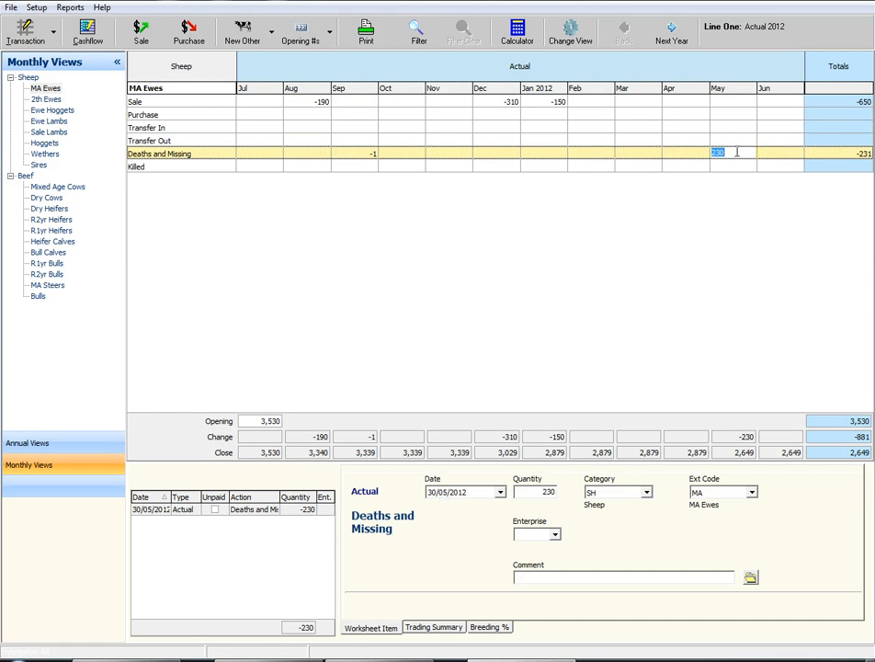
double_click(310, 512)
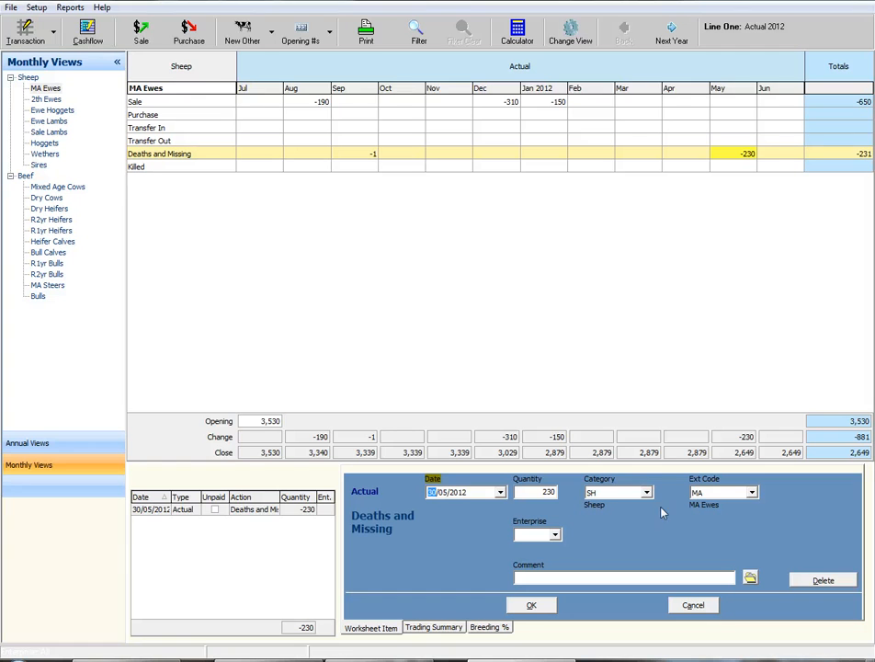
left_click(683, 608)
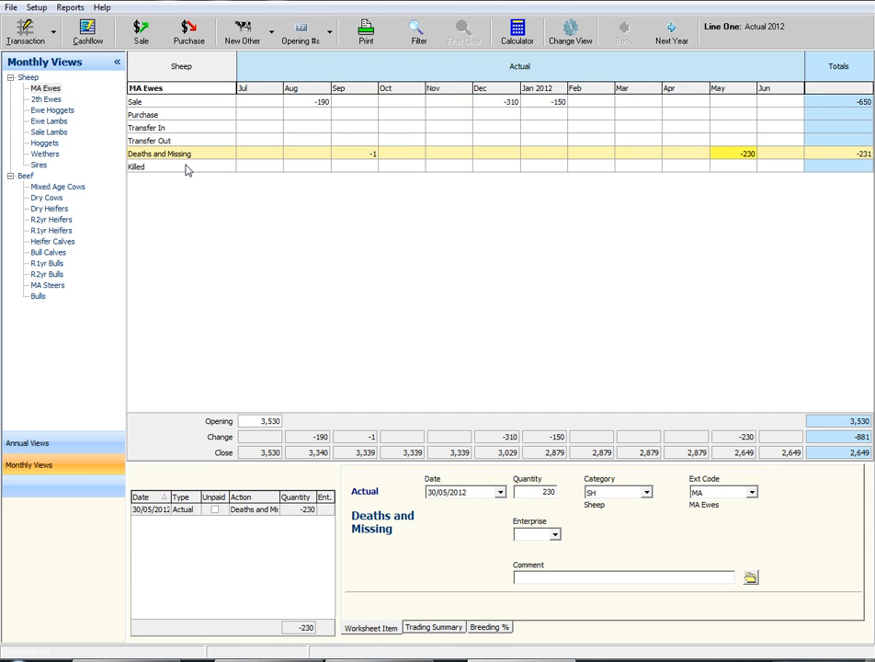
Examine the December sales in the Sale Lambs monthly view, opening the 10/12/2011 sale for editing and cancelling it
left_click(50, 135)
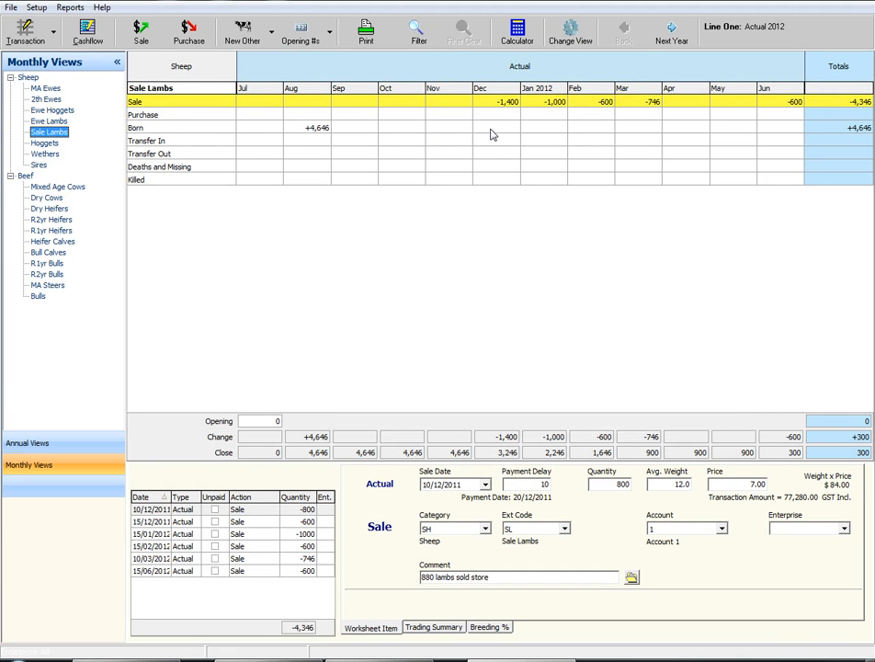
left_click(499, 102)
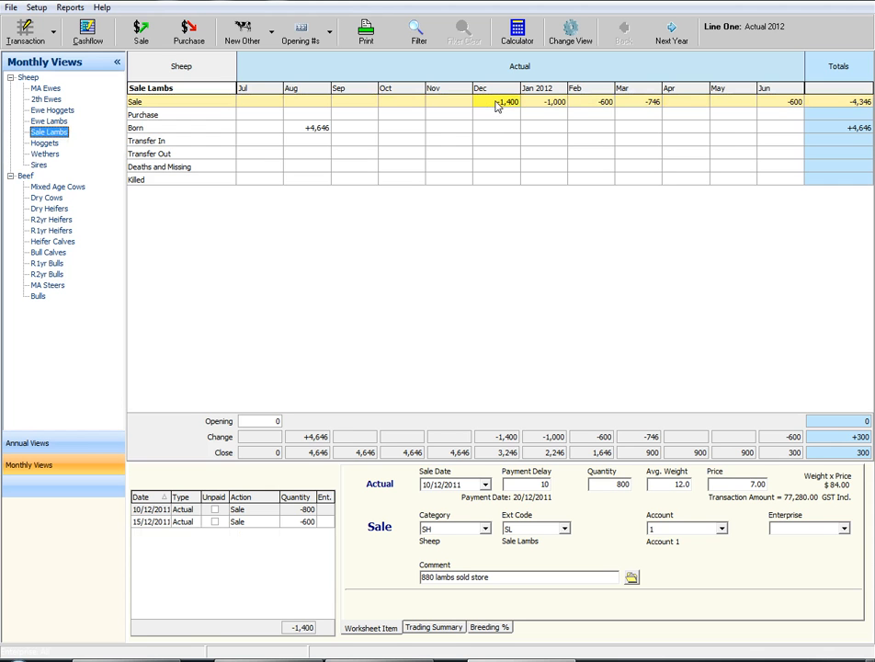
left_click(307, 512)
double_click(308, 517)
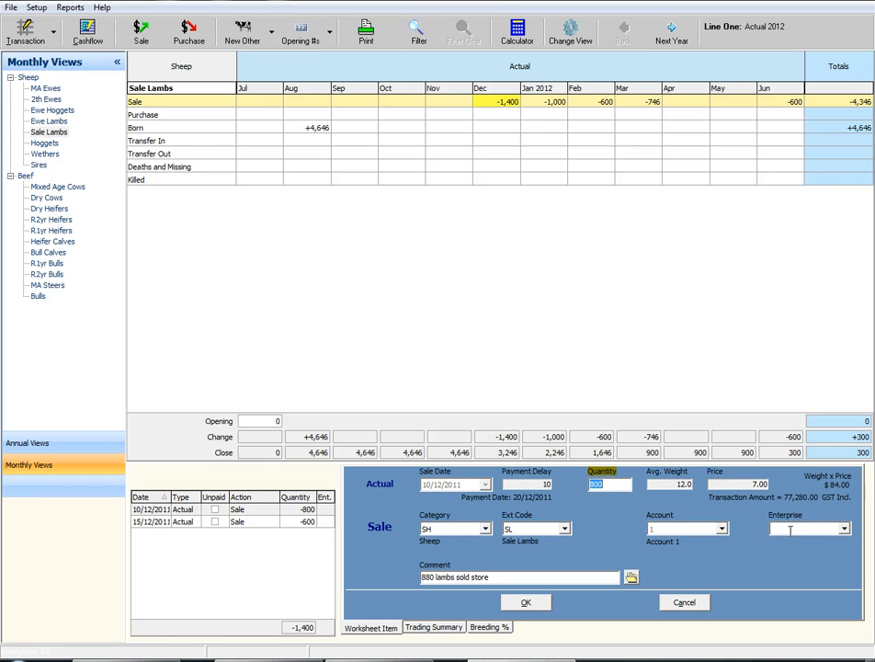
left_click(685, 603)
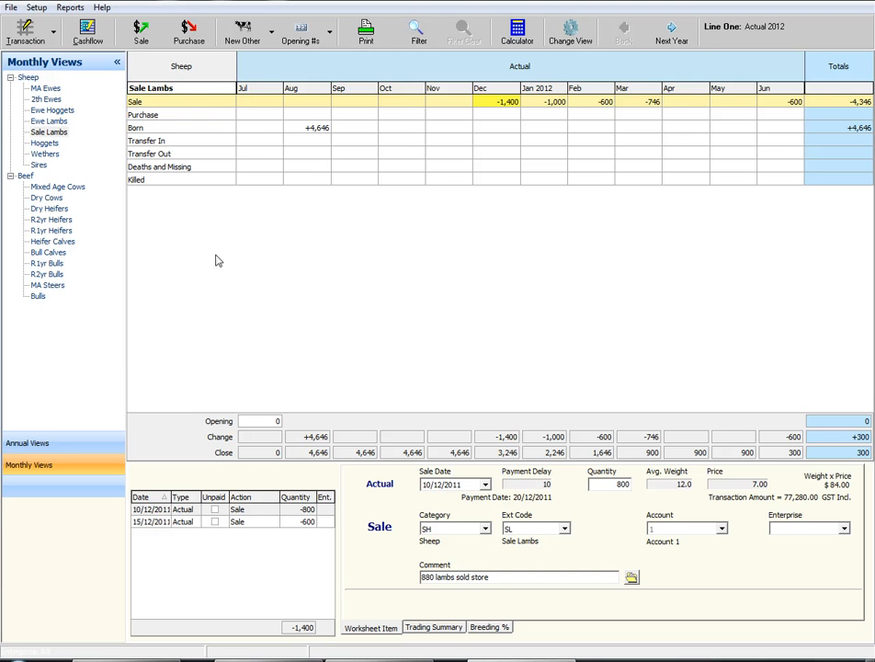
Review the 2012 opening and closing stock values for the SH stock class and close the list
left_click(36, 8)
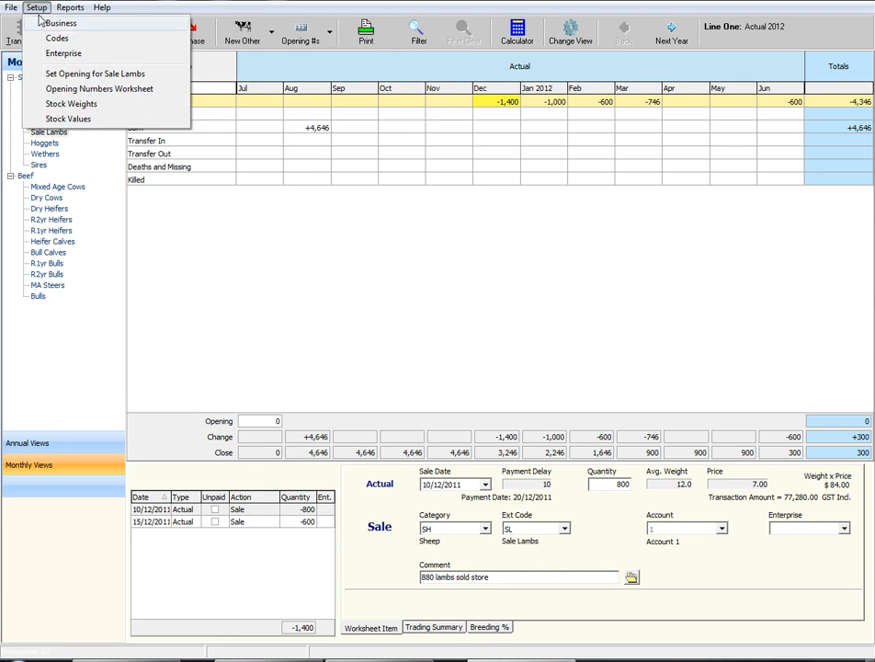
left_click(63, 118)
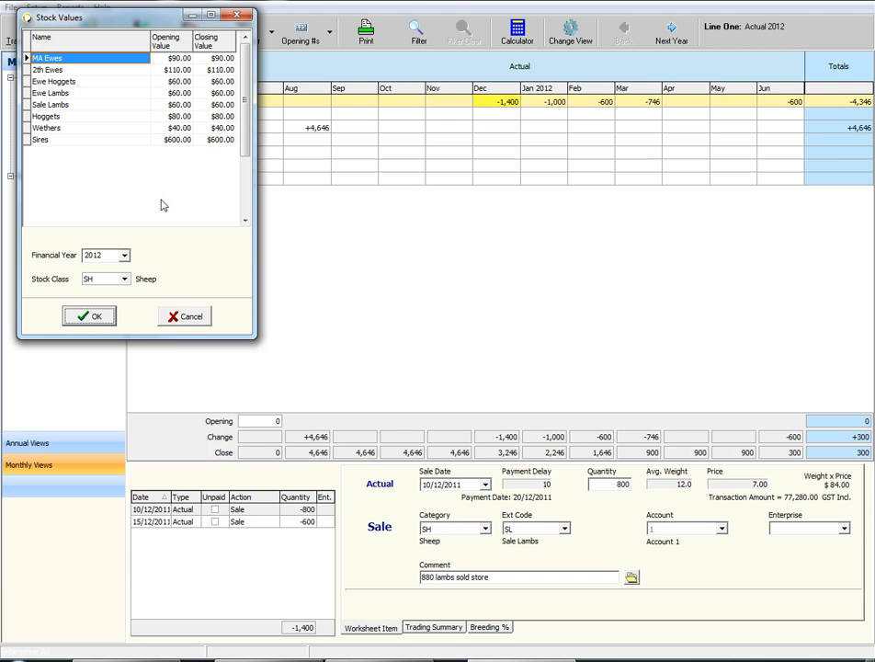
left_click(103, 318)
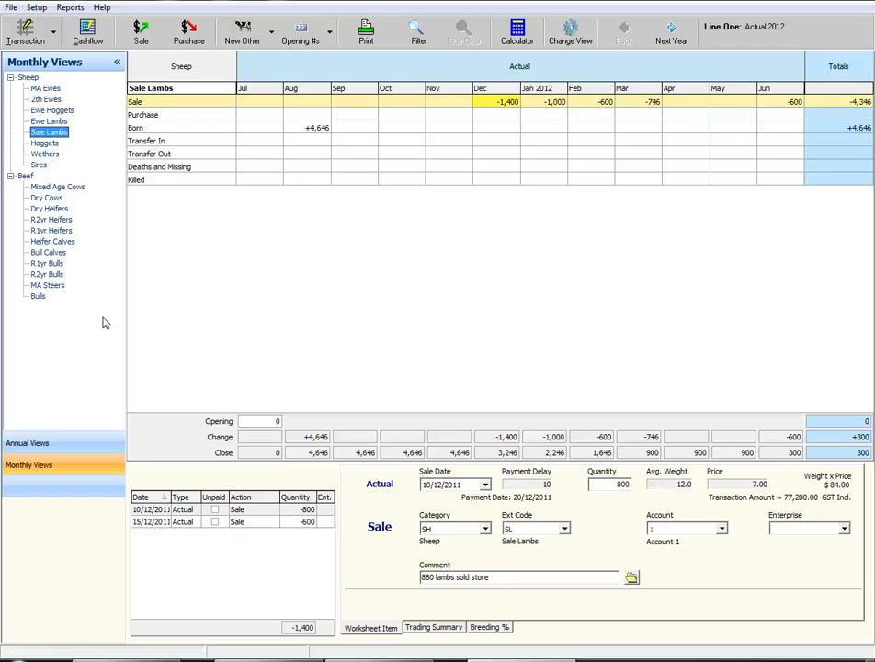
Expand Sheep (Sales) in the cashflow and open the livestock record behind the September 2011 Hoggets income
left_click(87, 35)
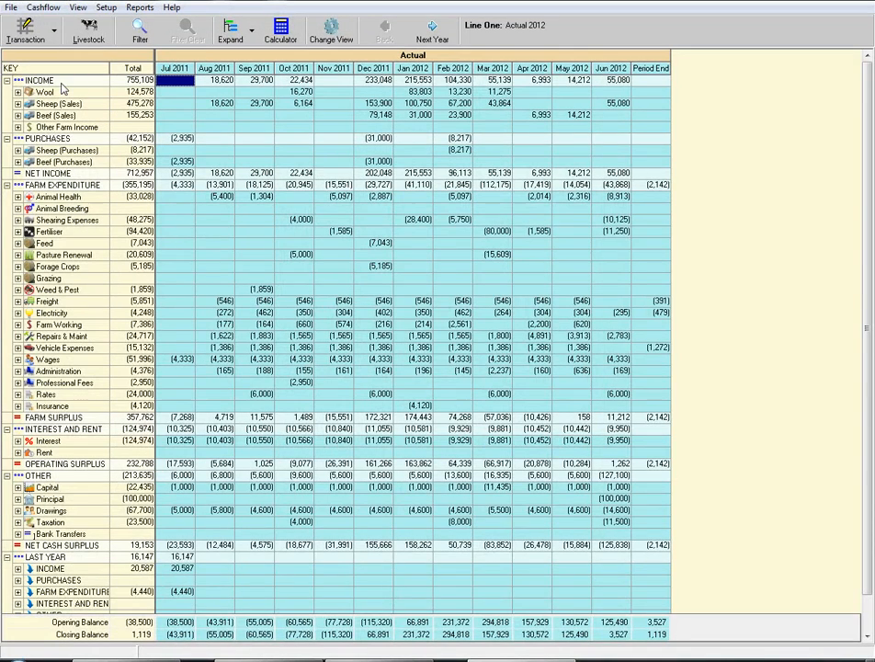
left_click(17, 104)
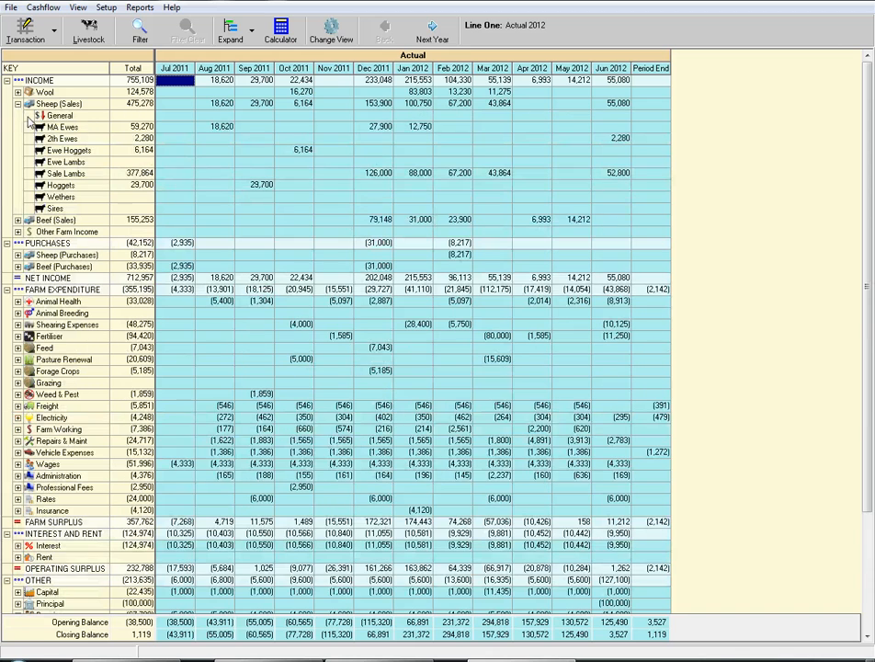
left_click(250, 189)
double_click(250, 189)
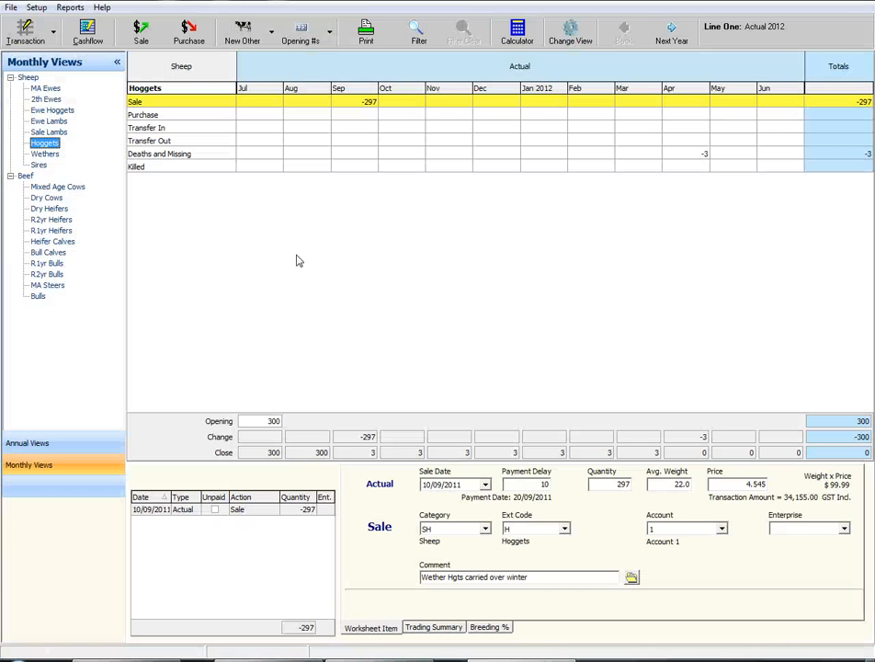
Examine the annual views: stock reconciliation detail and summary, Whole Farm Policy, Sheep and Beef, ending on the detailed reconciliation
left_click(47, 445)
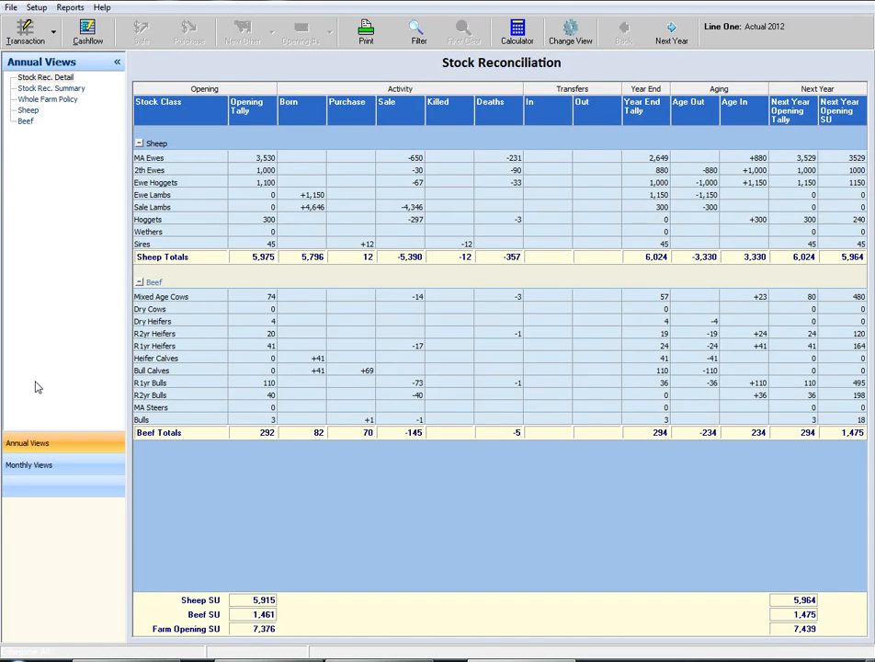
left_click(40, 79)
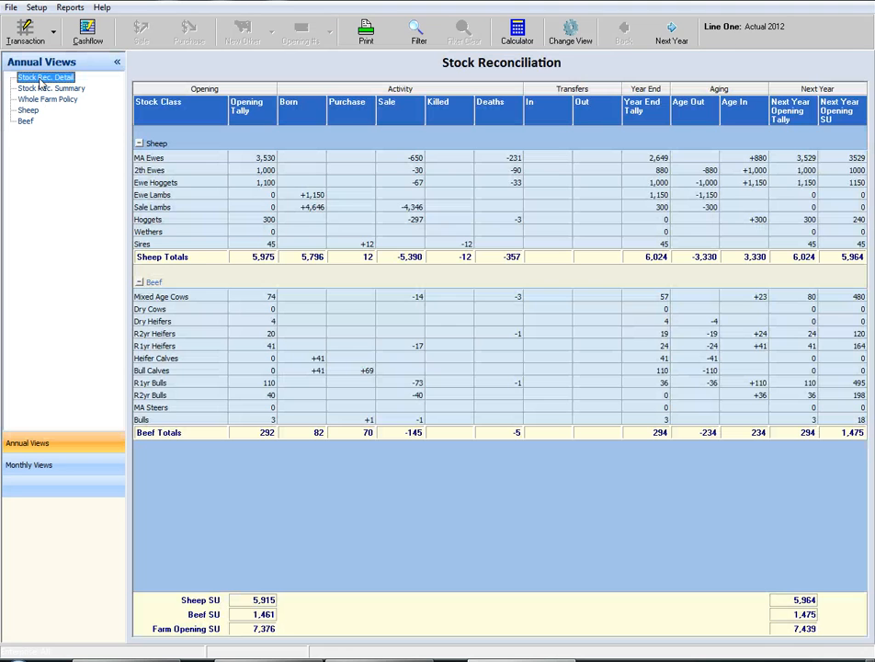
left_click(42, 88)
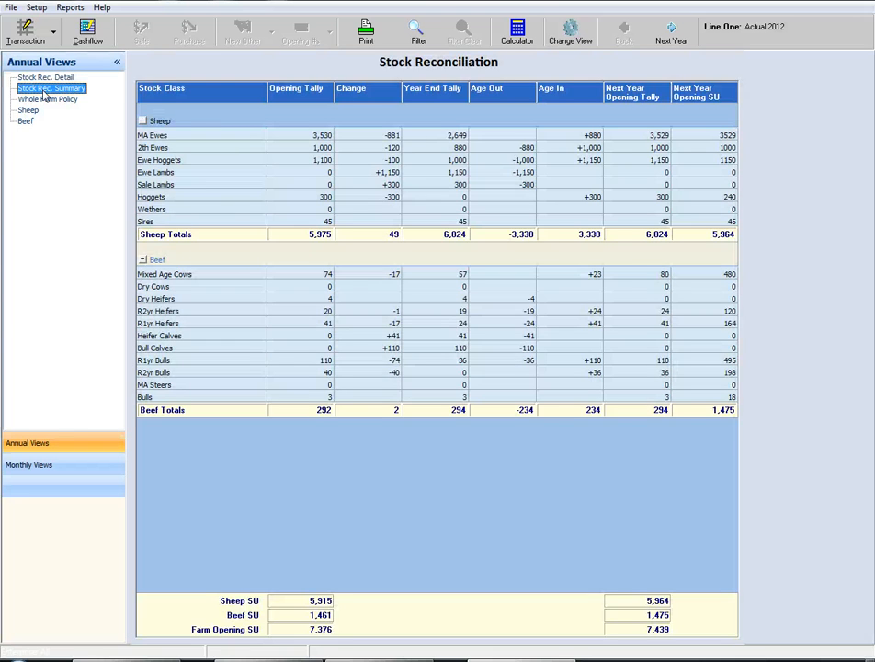
left_click(44, 98)
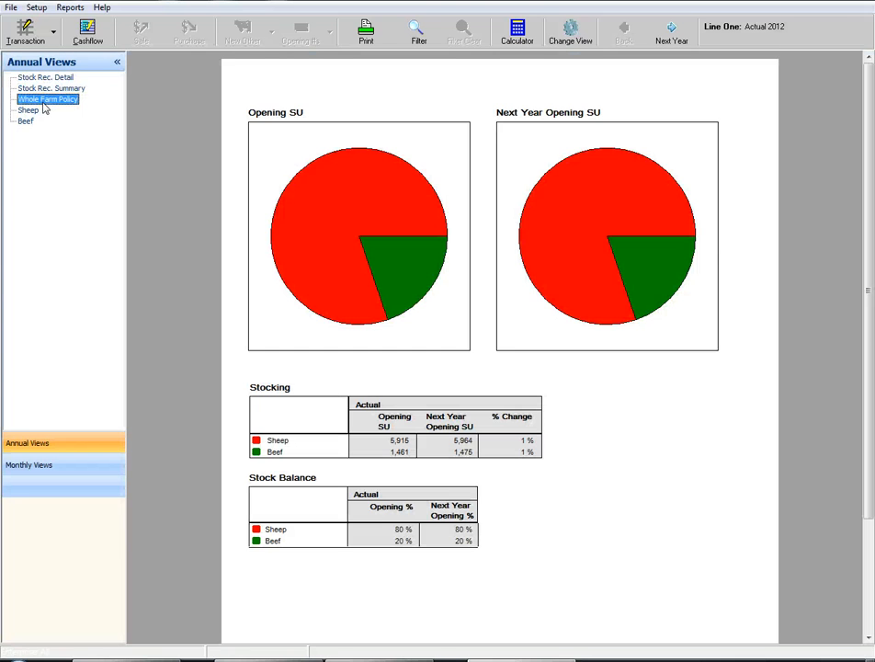
left_click(28, 110)
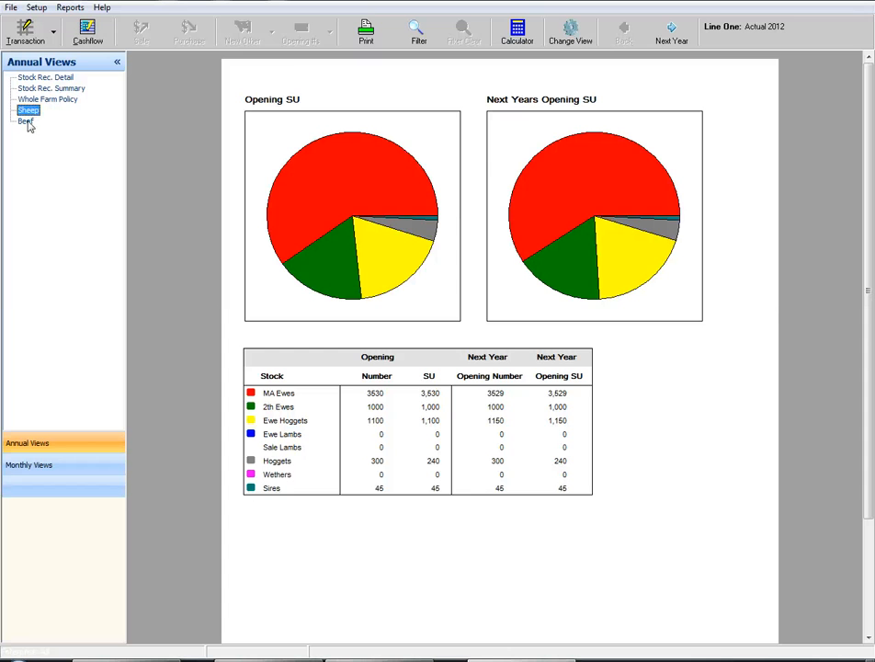
left_click(27, 121)
left_click(20, 111)
left_click(23, 99)
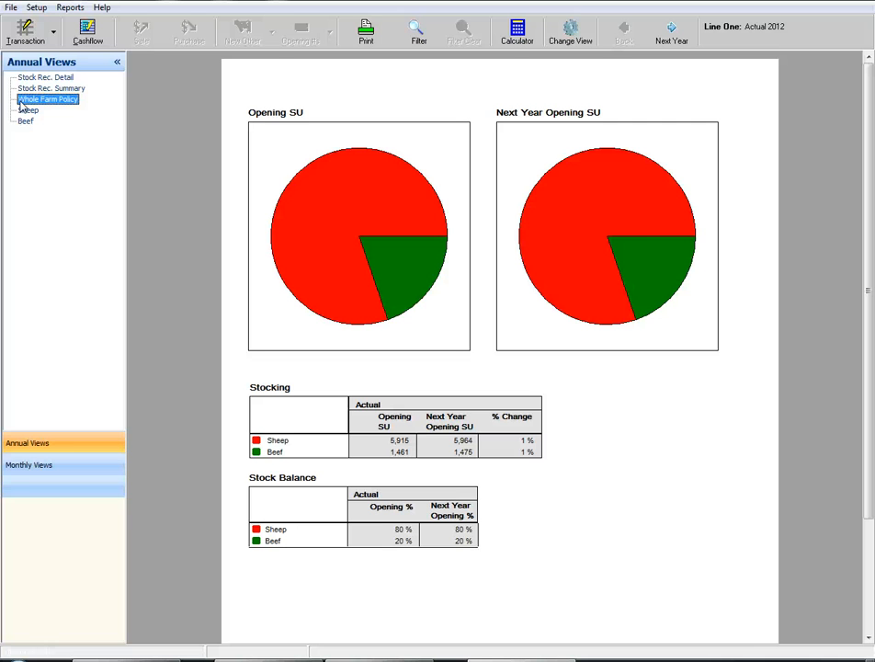
left_click(28, 88)
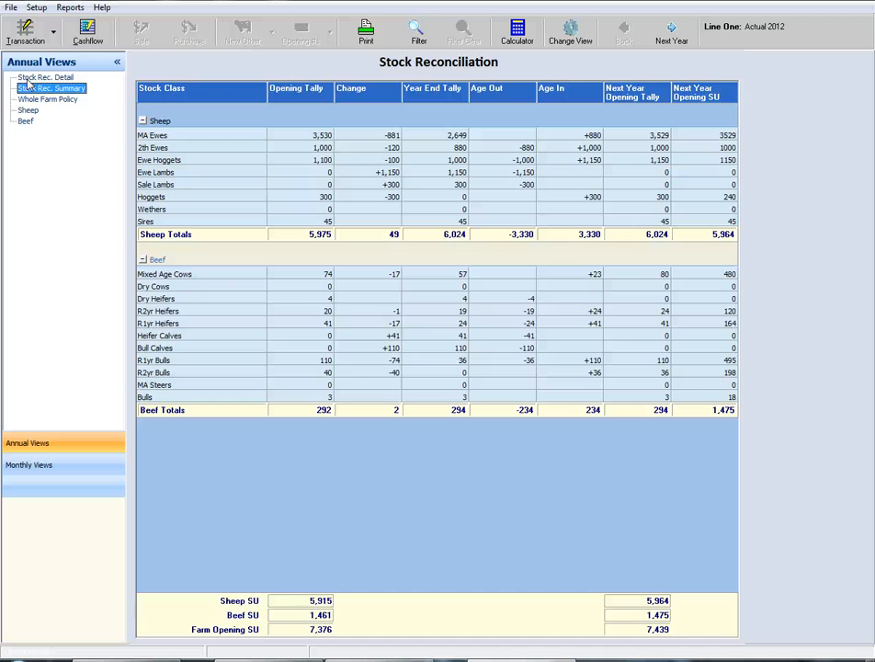
left_click(29, 80)
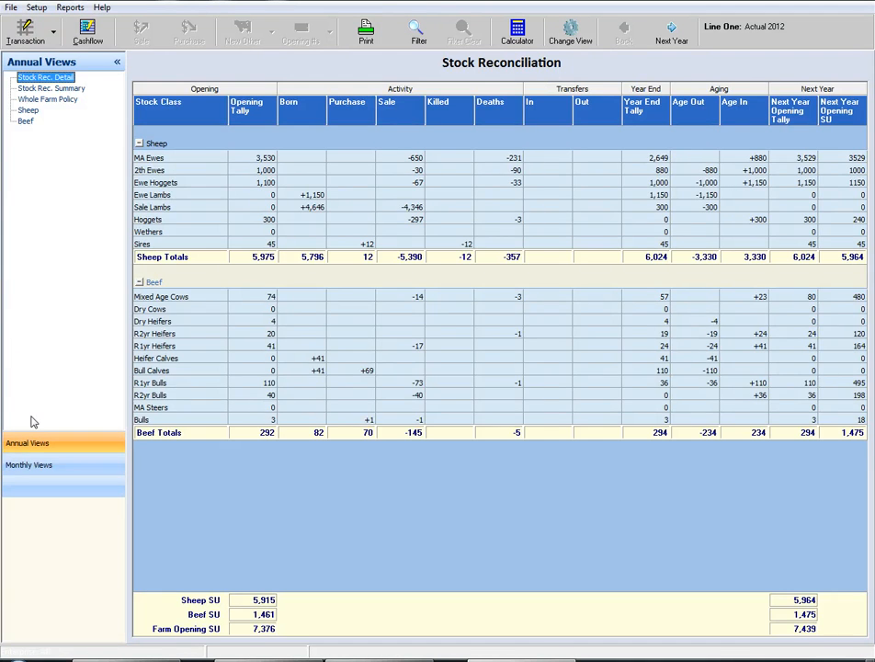
Preview the printed Livestock Monthly report for the overall Sheep monthly view and close the preview
left_click(47, 466)
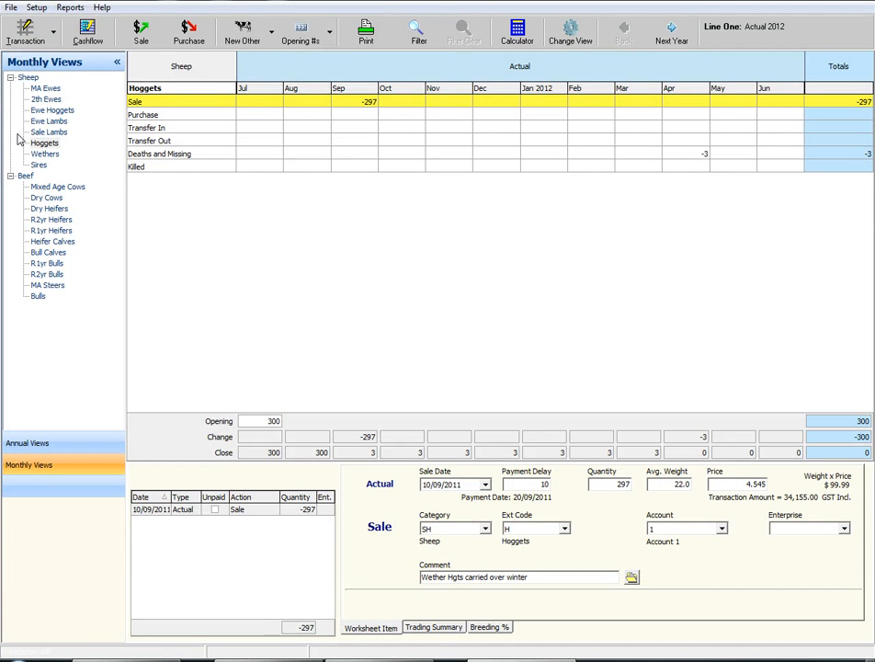
left_click(28, 78)
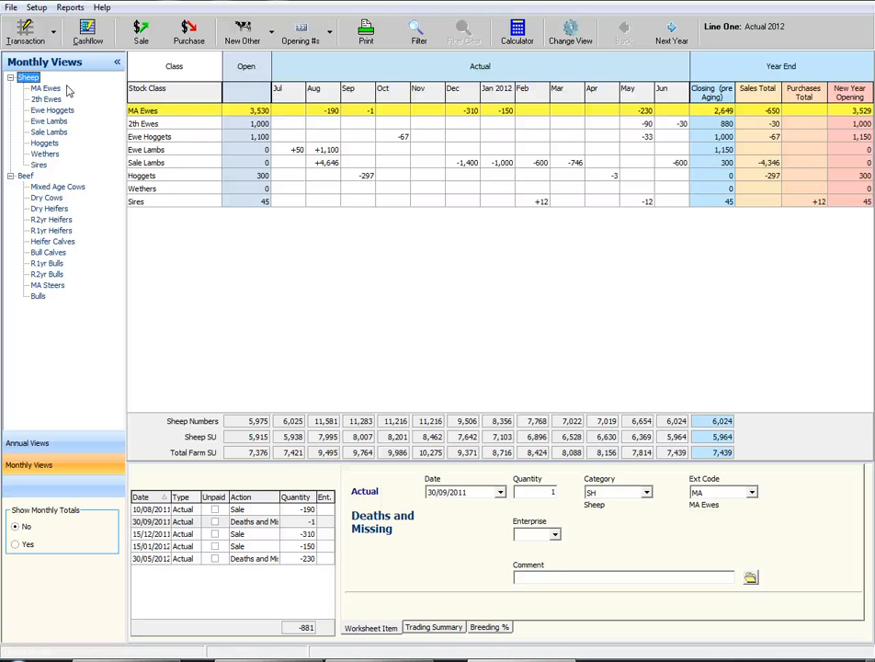
left_click(364, 37)
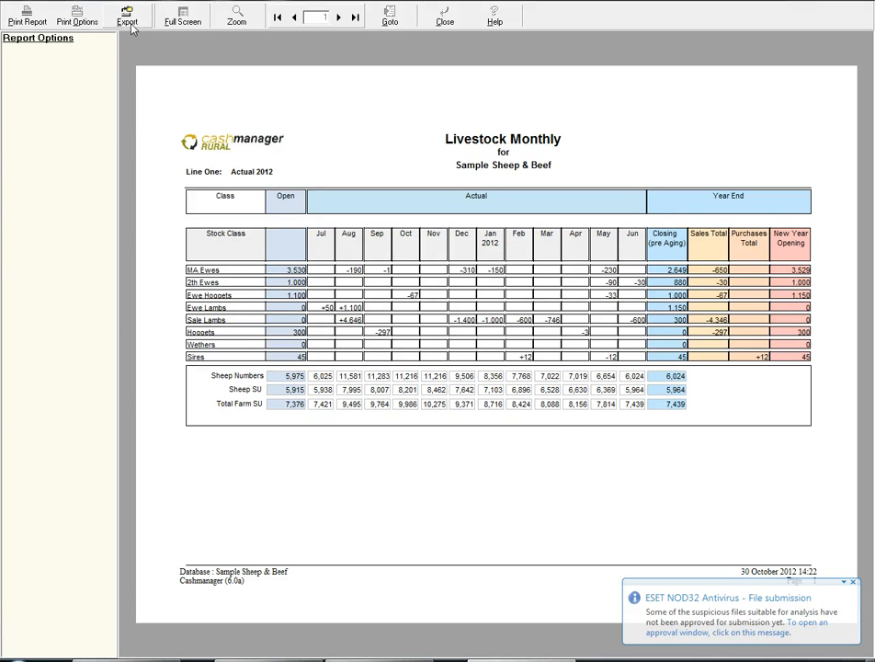
left_click(445, 20)
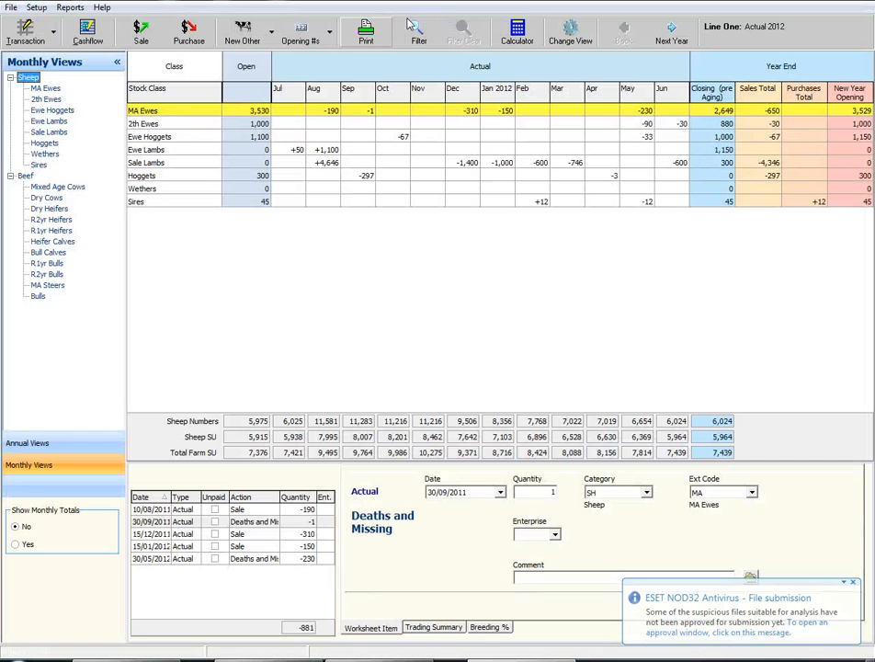
Review the Stock Reconciliation (Detailed) report for 2012 and close it
left_click(70, 8)
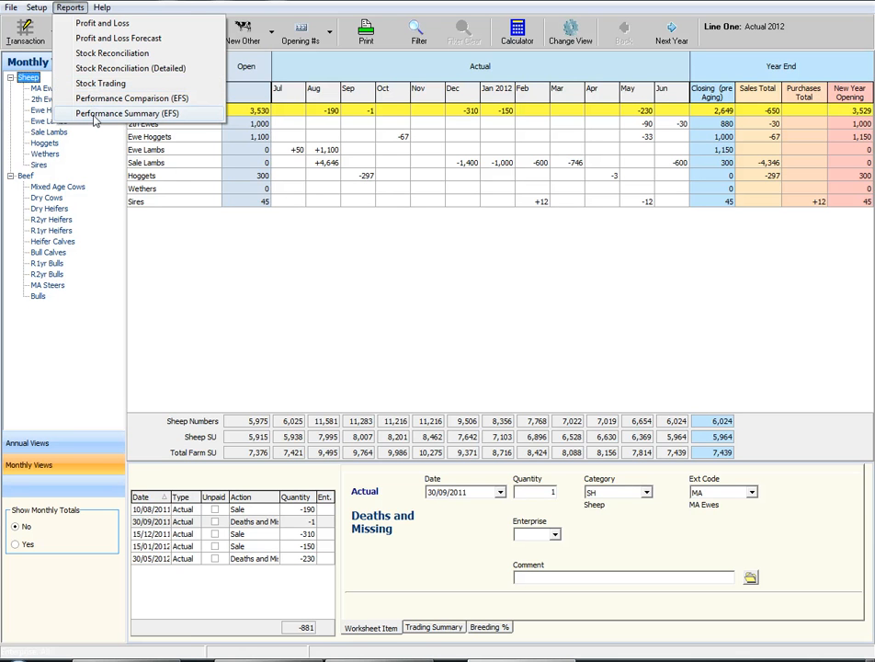
left_click(89, 69)
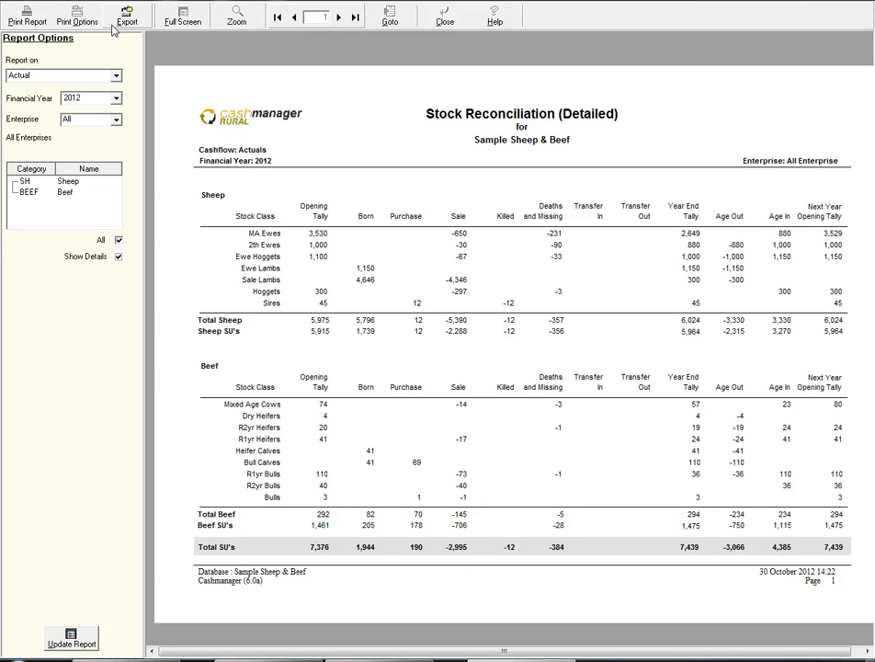
left_click(443, 21)
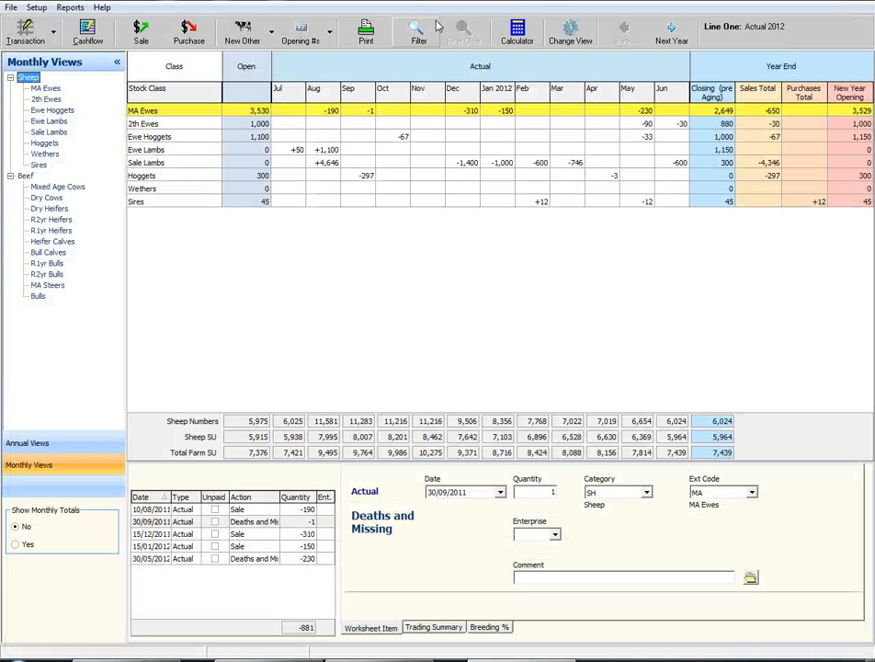
Review the 2012 Stock Trading report, close it and exit the livestock window
left_click(70, 9)
left_click(96, 82)
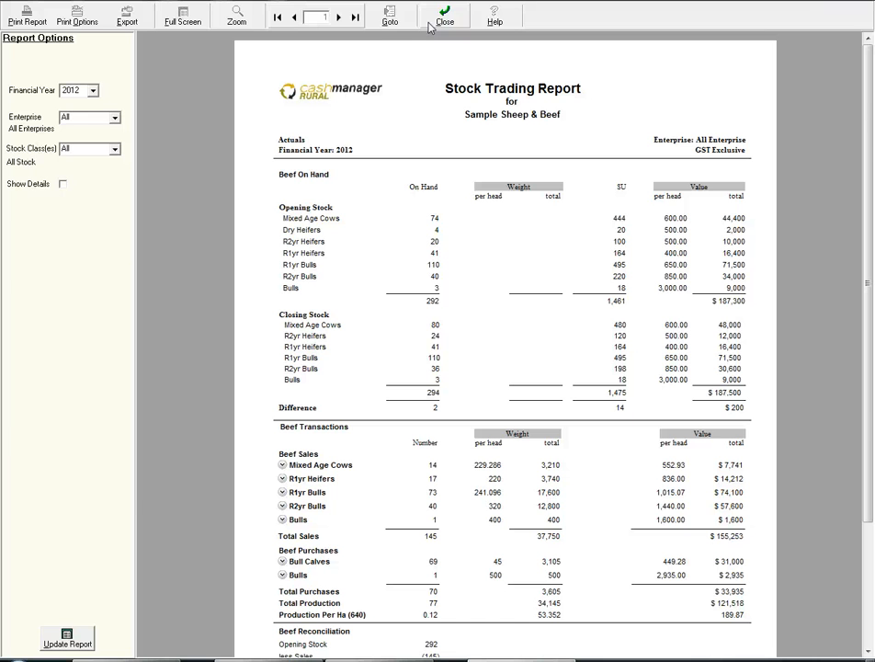
left_click(429, 26)
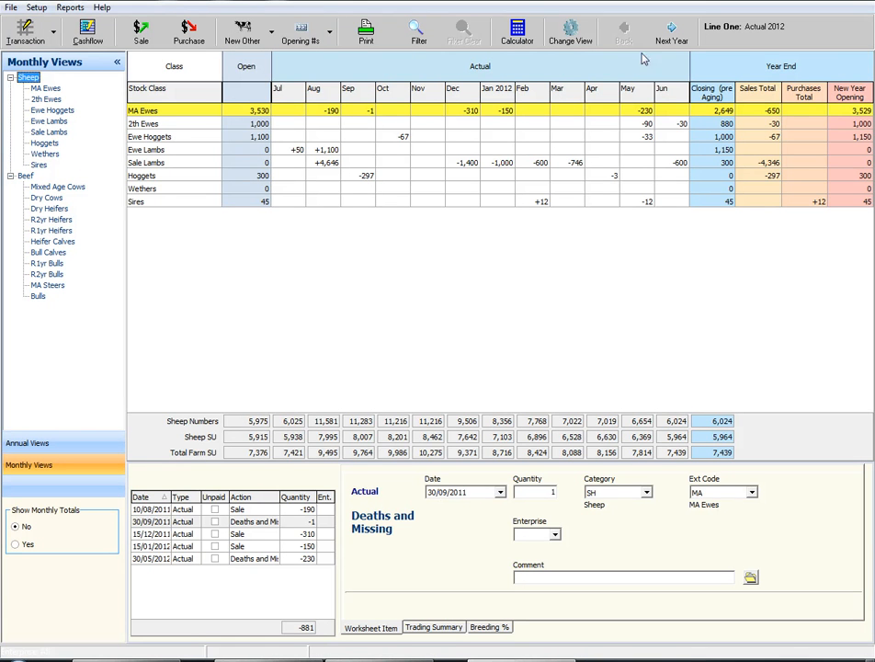
left_click(853, 0)
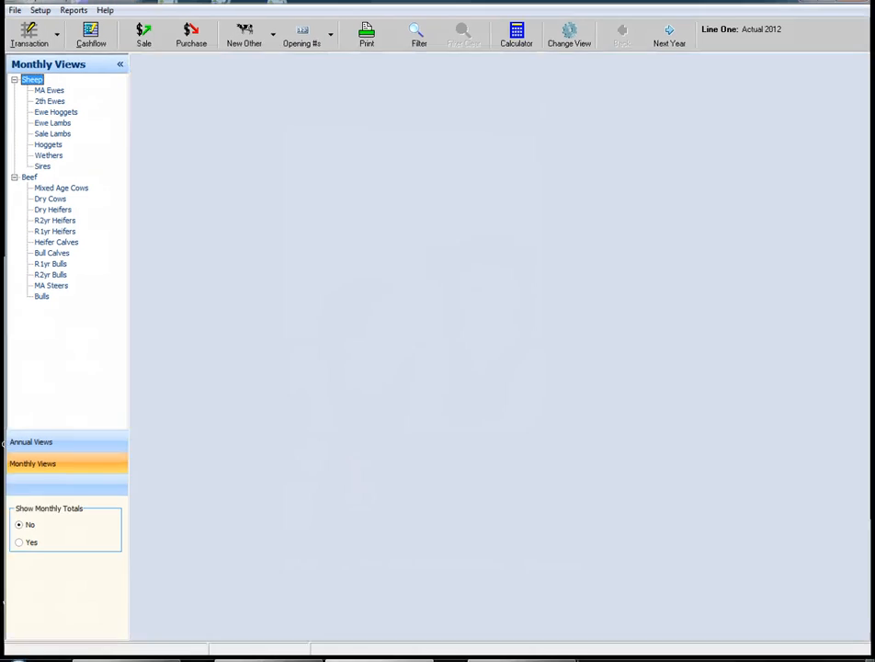